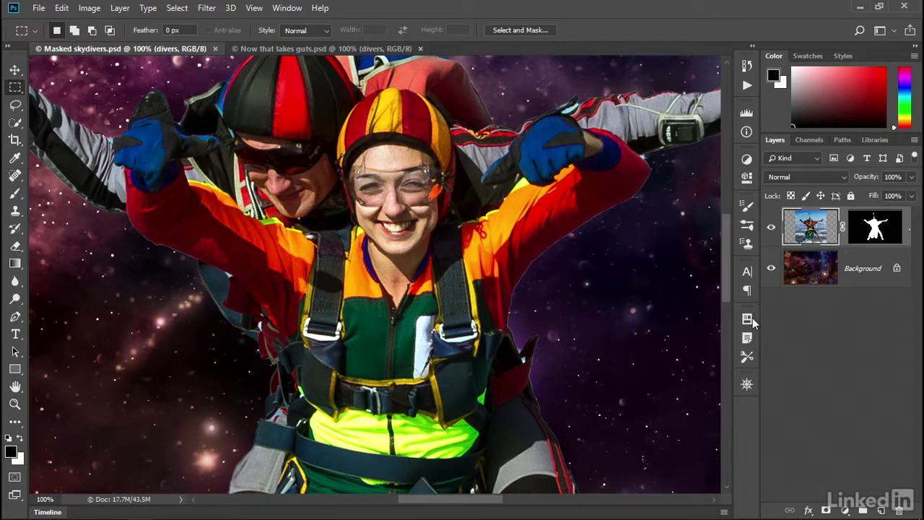
Compare the divers layer with its mask disabled and re-enabled, and examine the masked edges around the outstretched arm
{"action": "left_click", "coordinate": [869, 232], "text": "shift"}
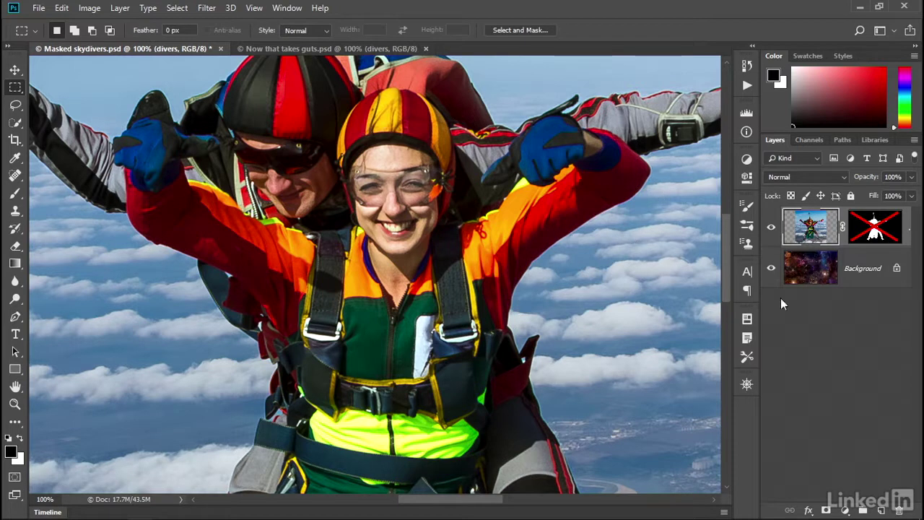
{"action": "left_click", "coordinate": [874, 235], "text": "shift"}
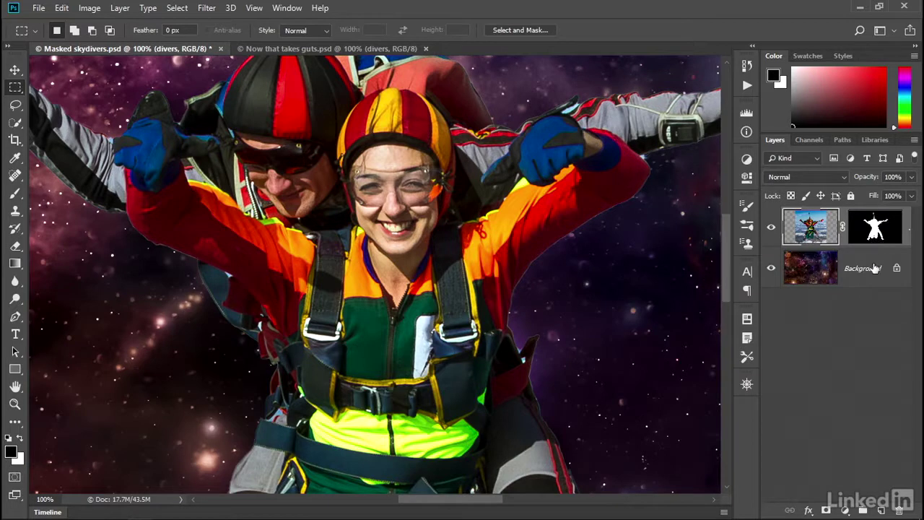
{"action": "left_click", "coordinate": [570, 243], "text": "ctrl"}
{"action": "left_click_drag", "start_coordinate": [555, 226], "coordinate": [462, 380]}
{"action": "left_click_drag", "start_coordinate": [601, 286], "coordinate": [374, 300]}
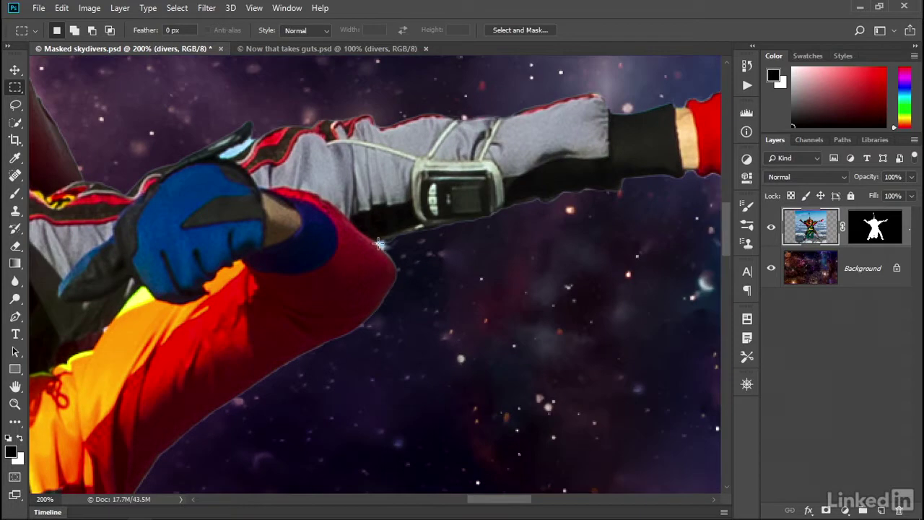
{"action": "left_click", "coordinate": [407, 269], "text": "alt"}
{"action": "left_click_drag", "start_coordinate": [407, 268], "coordinate": [439, 221]}
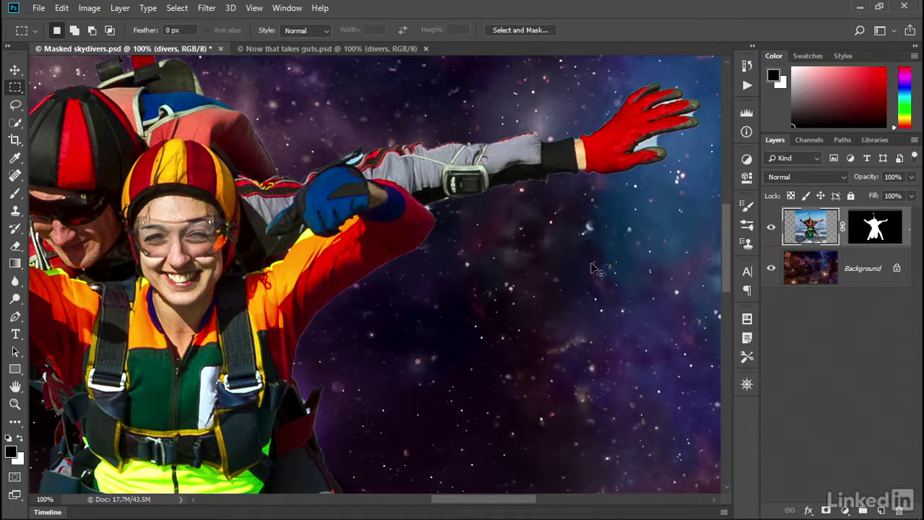
Review the finished composite in Now that takes guts.psd and return to Masked skydivers.psd
{"action": "key", "text": "ctrl+Tab"}
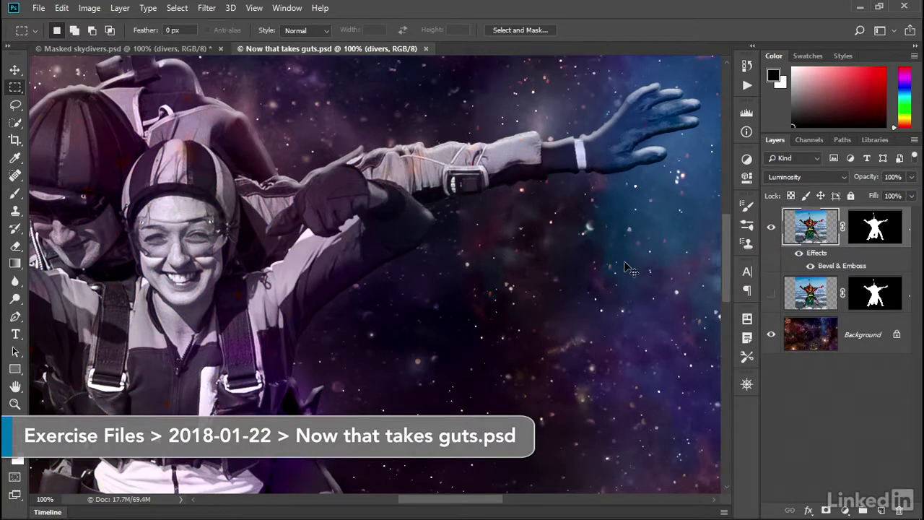
{"action": "key", "text": "ctrl+minus"}
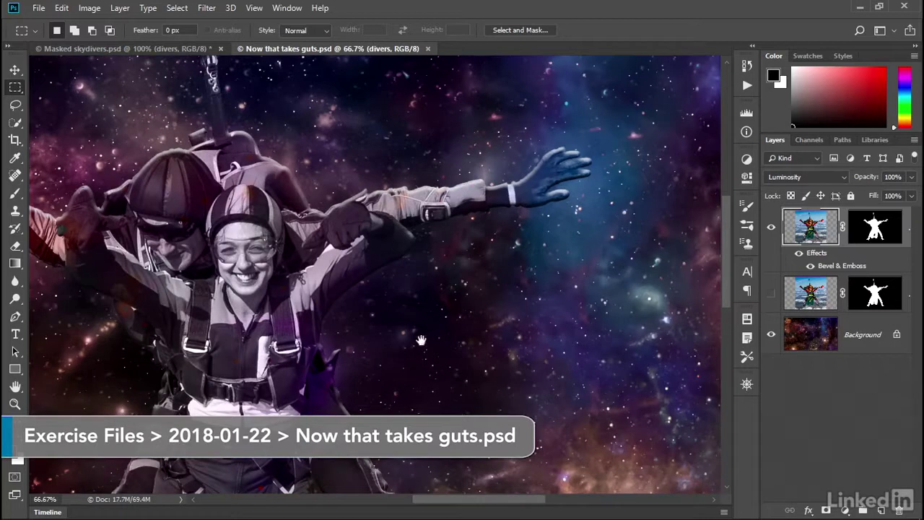
{"action": "left_click_drag", "start_coordinate": [160, 318], "coordinate": [283, 268]}
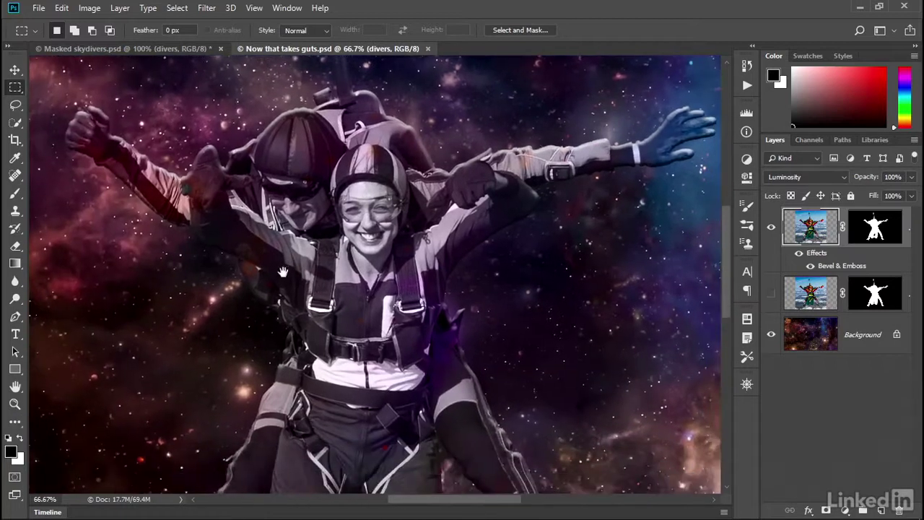
{"action": "key", "text": "ctrl+Tab"}
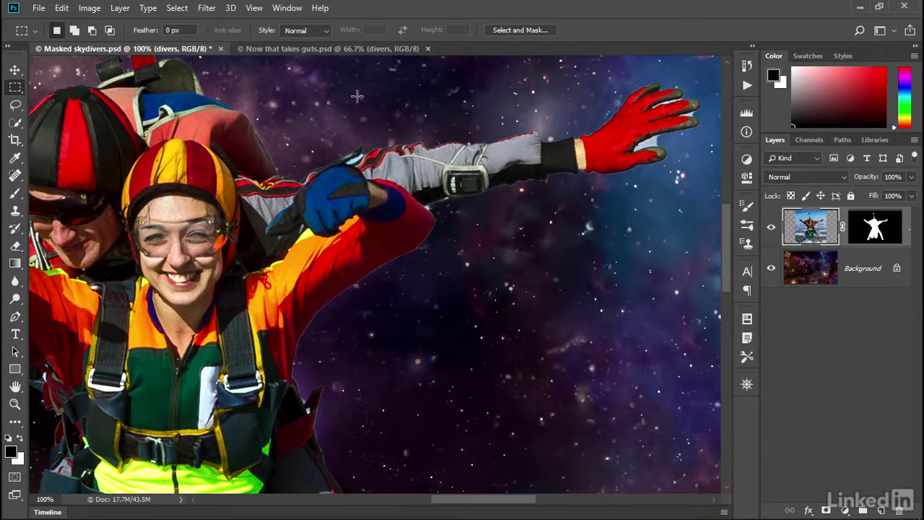
Open the divers layer mask in Select and Mask with the view mode set to On Layers
{"action": "left_click", "coordinate": [177, 8]}
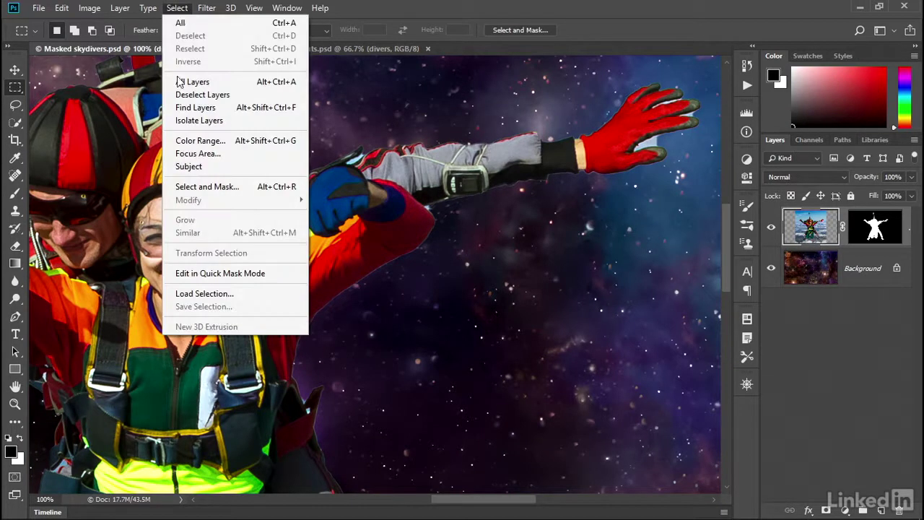
{"action": "left_click", "coordinate": [247, 187]}
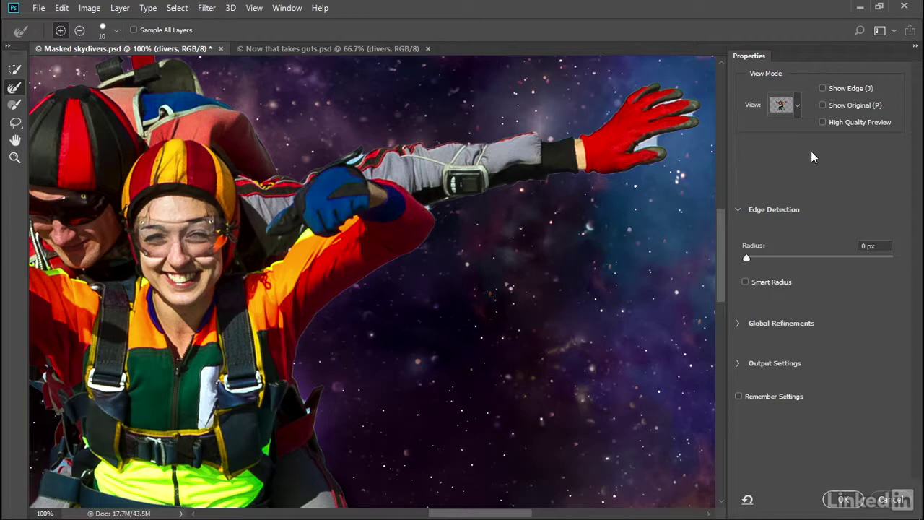
{"action": "left_click", "coordinate": [798, 105]}
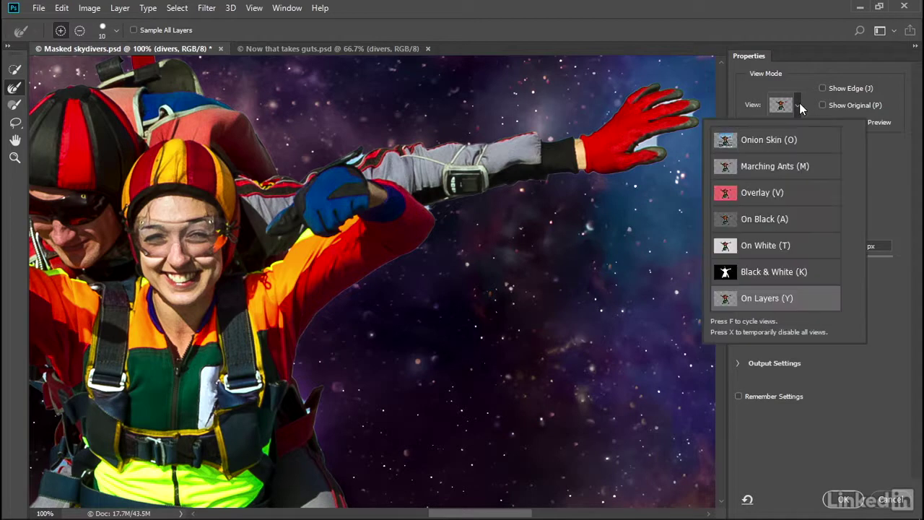
{"action": "left_click", "coordinate": [815, 301]}
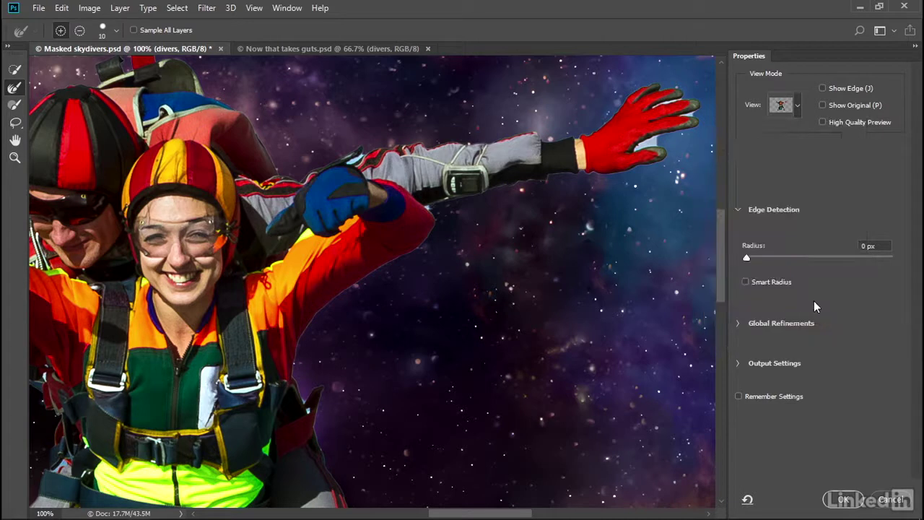
Set the edge detection radius of the divers mask to 5 px
{"action": "left_click", "coordinate": [881, 245]}
{"action": "type", "text": "5"}
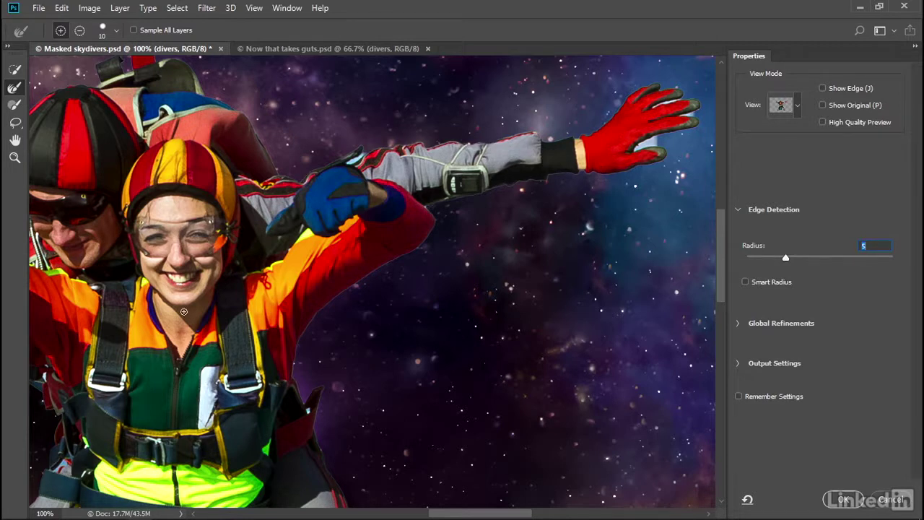
{"action": "left_click_drag", "start_coordinate": [97, 259], "coordinate": [352, 274]}
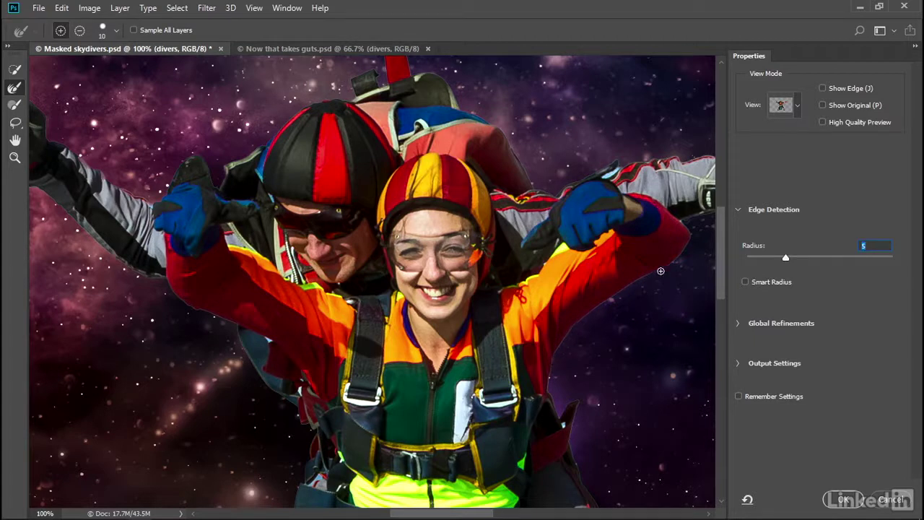
{"action": "left_click", "coordinate": [651, 285], "text": "ctrl"}
{"action": "left_click_drag", "start_coordinate": [652, 284], "coordinate": [489, 285]}
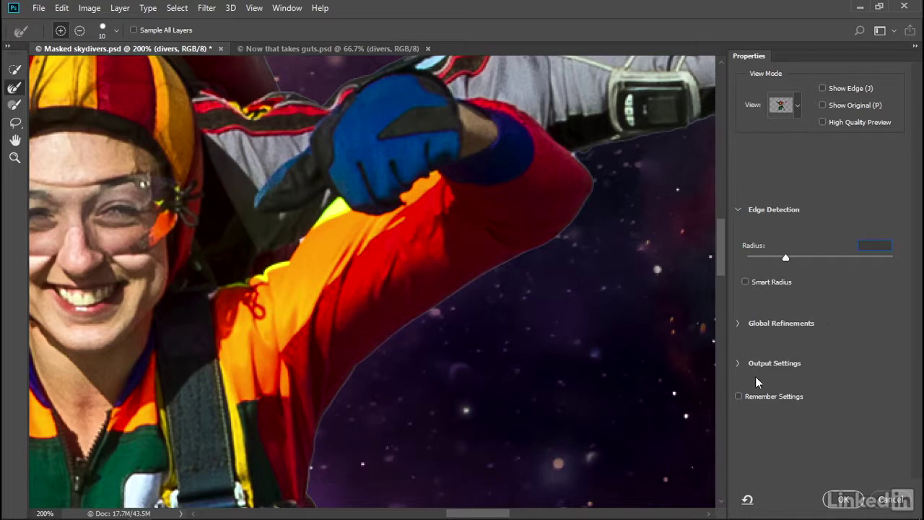
Enable Decontaminate Colors in the output settings to remove the colour fringe around the divers
{"action": "left_click", "coordinate": [738, 364]}
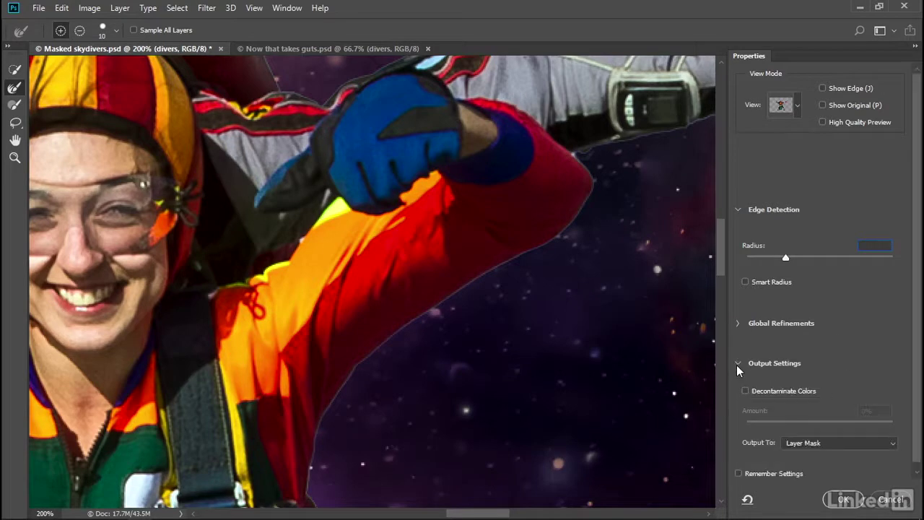
{"action": "left_click", "coordinate": [737, 364]}
{"action": "left_click", "coordinate": [738, 326]}
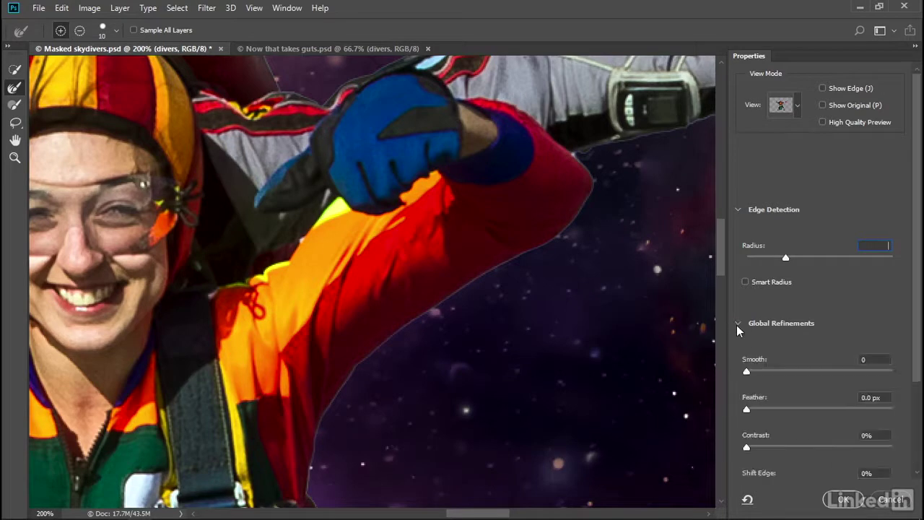
{"action": "left_click", "coordinate": [737, 329]}
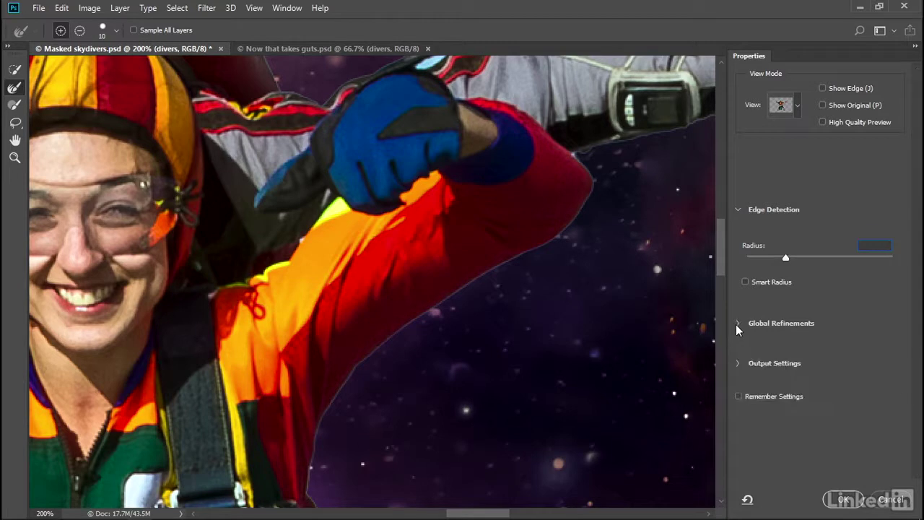
{"action": "left_click", "coordinate": [737, 365]}
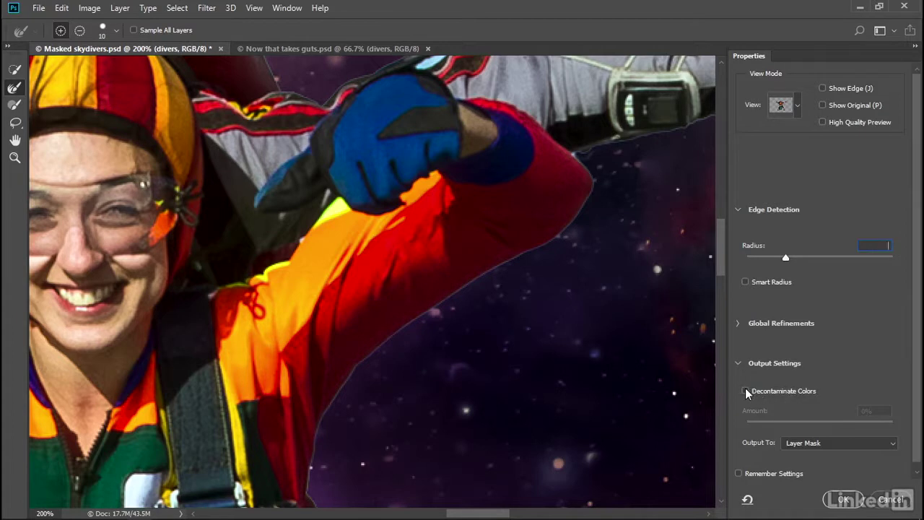
{"action": "left_click", "coordinate": [746, 391]}
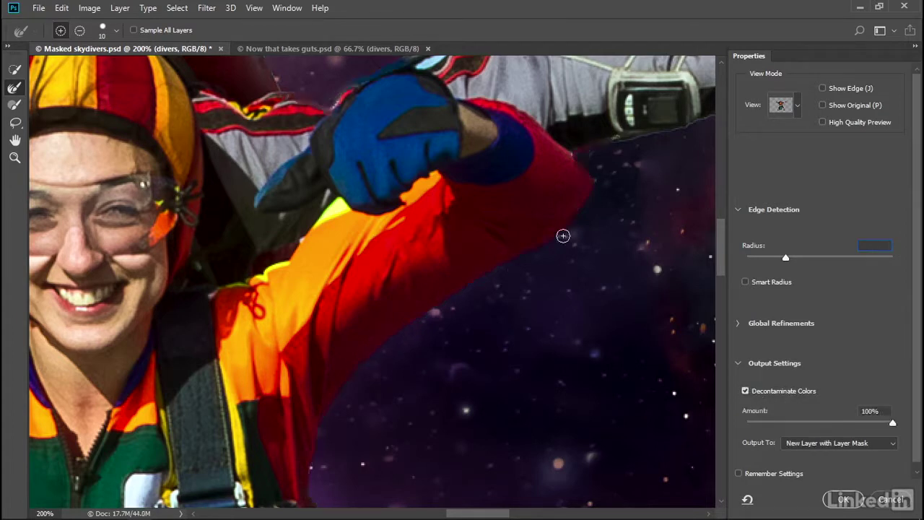
Compare the red glove's edges with Decontaminate Colors off and on, and check the output options, keeping New Layer with Layer Mask
{"action": "mouse_move", "coordinate": [657, 116]}
{"action": "left_mouse_down"}
{"action": "mouse_move", "coordinate": [414, 338]}
{"action": "mouse_move", "coordinate": [200, 308]}
{"action": "left_mouse_up"}
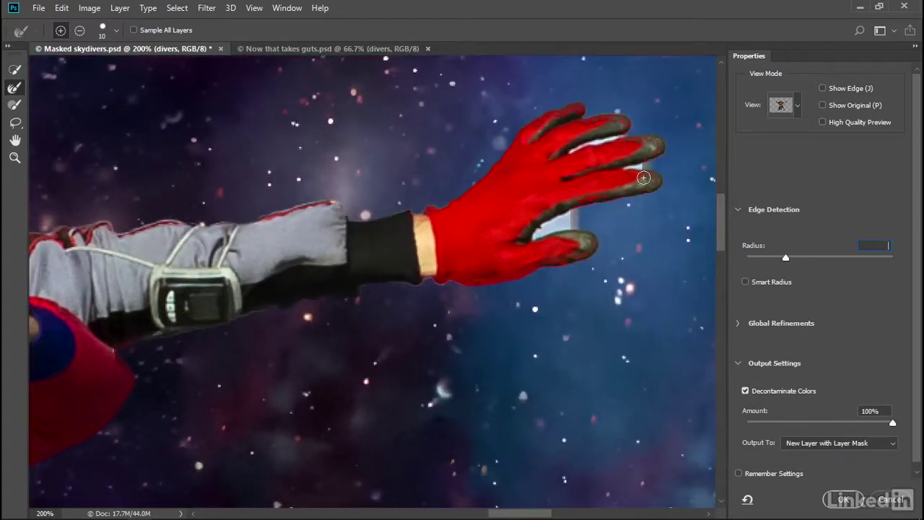
{"action": "left_click", "coordinate": [745, 392]}
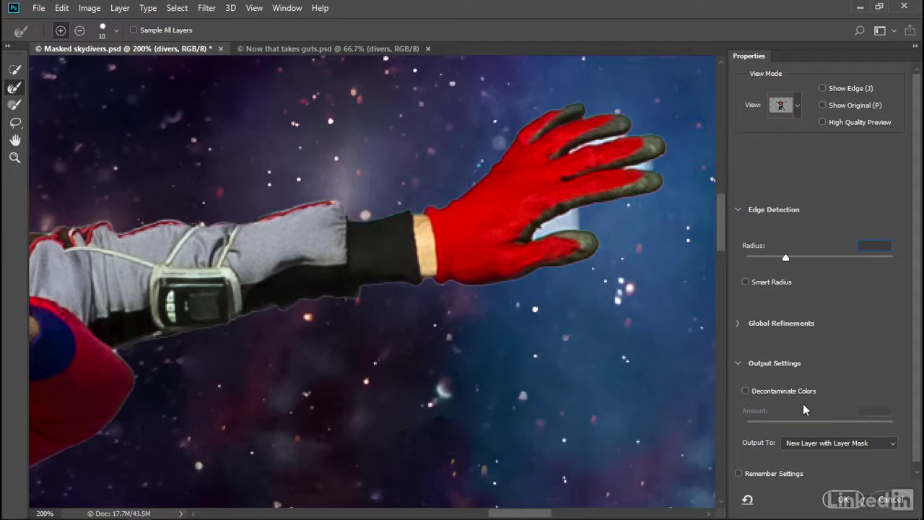
{"action": "left_click", "coordinate": [745, 391]}
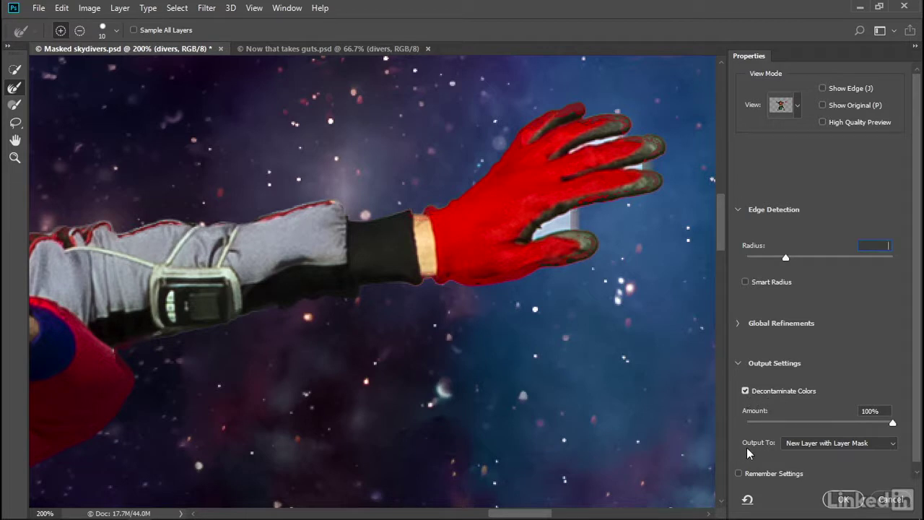
{"action": "left_click", "coordinate": [802, 447]}
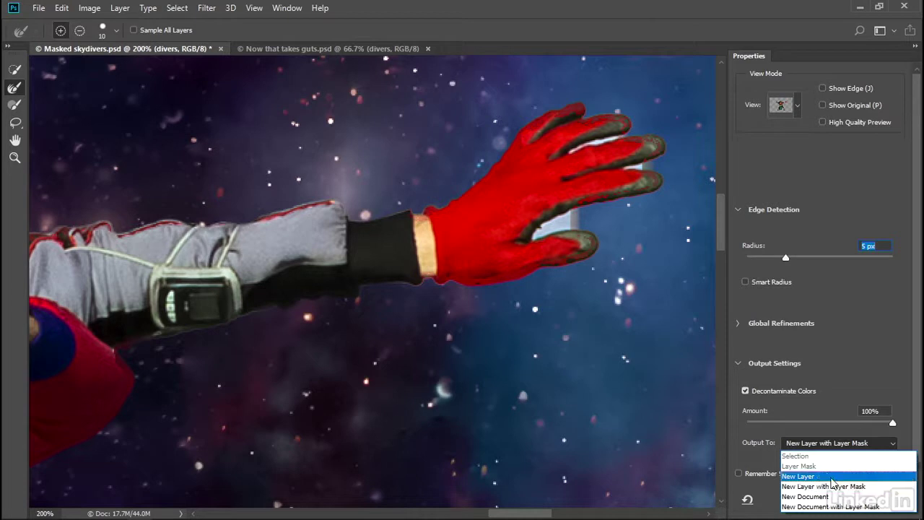
{"action": "left_click", "coordinate": [617, 154]}
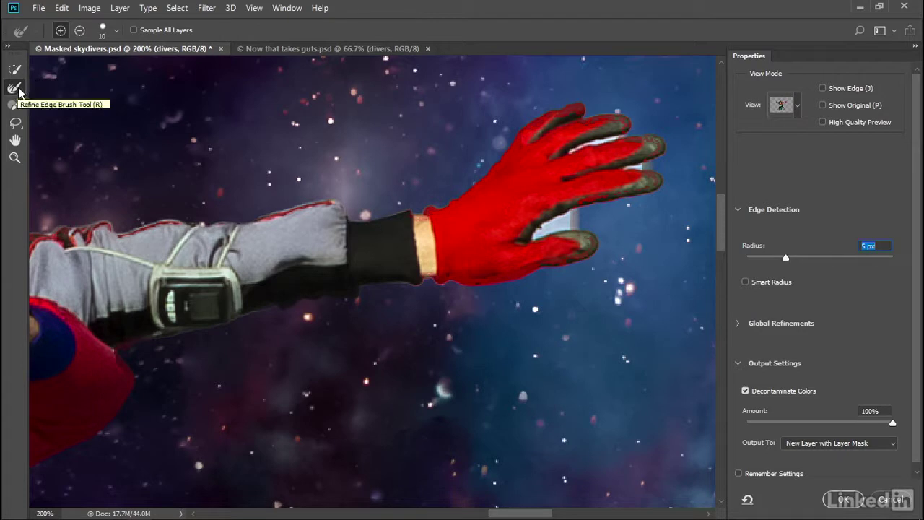
Brush away the leftover sky between the red glove's fingers with a size 8 Refine Edge Brush, and set the decontamination amount to 77%
{"action": "left_click", "coordinate": [15, 87]}
{"action": "mouse_move", "coordinate": [530, 223]}
{"action": "left_mouse_down"}
{"action": "mouse_move", "coordinate": [547, 238]}
{"action": "mouse_move", "coordinate": [537, 235]}
{"action": "mouse_move", "coordinate": [556, 224]}
{"action": "mouse_move", "coordinate": [547, 229]}
{"action": "left_mouse_up"}
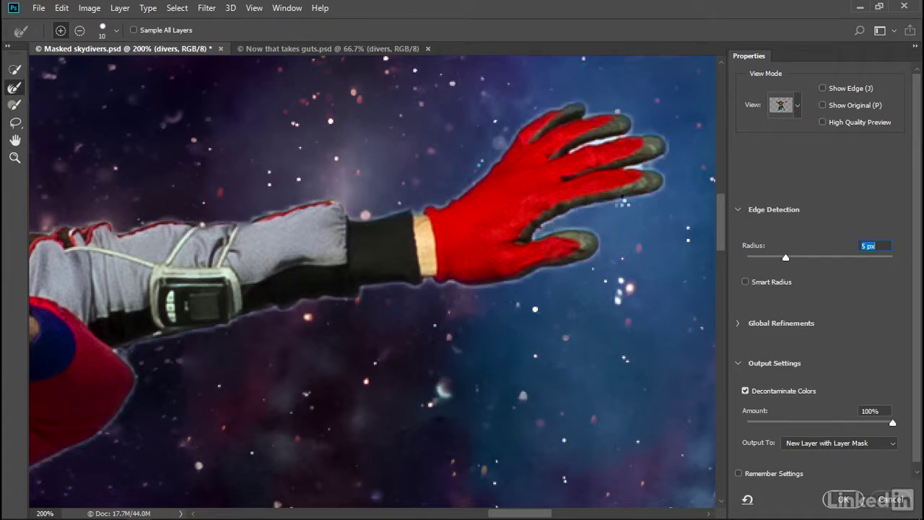
{"action": "key", "text": "bracketleft"}
{"action": "key", "text": "bracketleft"}
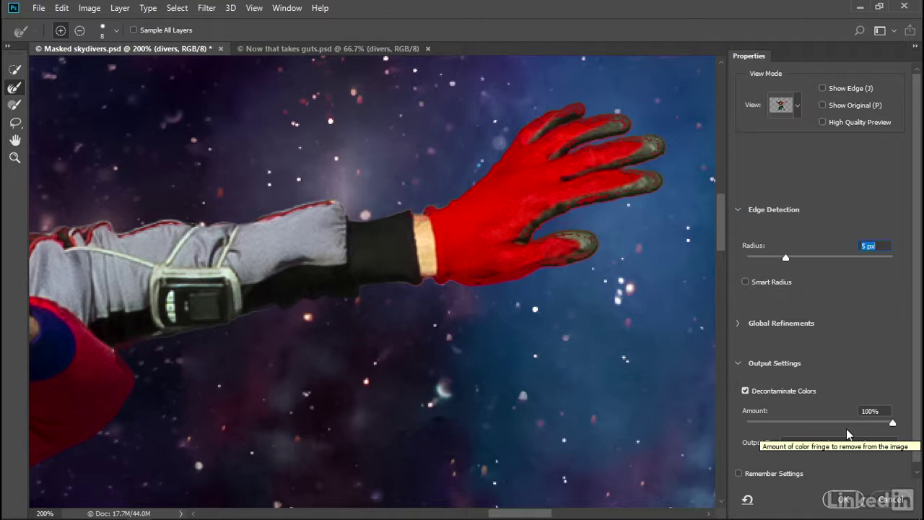
{"action": "left_click_drag", "start_coordinate": [844, 423], "coordinate": [802, 423]}
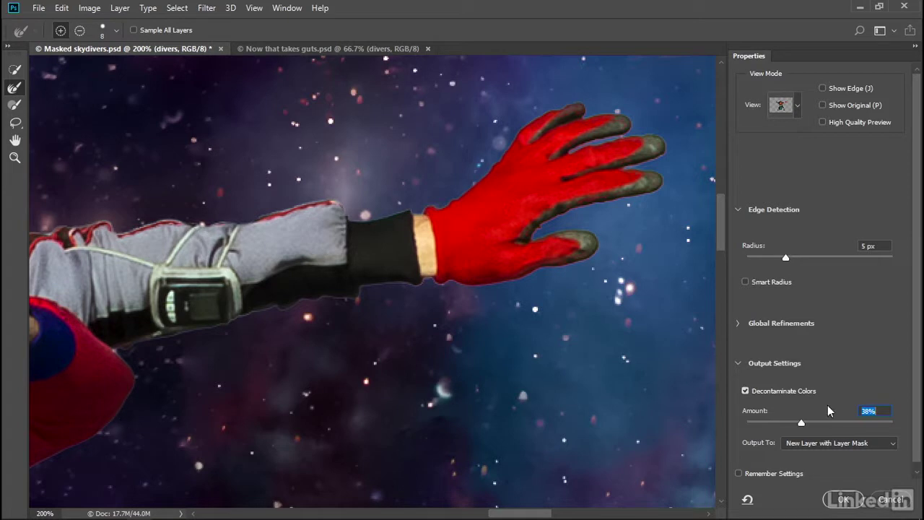
{"action": "type", "text": "77"}
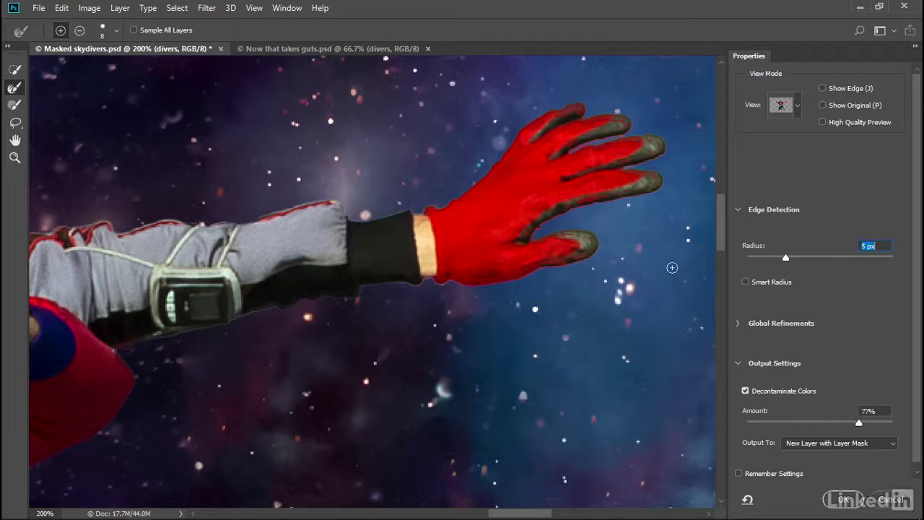
Subtract edge refinement from inside the red glove's fingers using the Refine Edge Brush enlarged to size 15
{"action": "key", "text": "bracketright"}
{"action": "key", "text": "bracketright"}
{"action": "key", "text": "bracketright"}
{"action": "key", "text": "alt"}
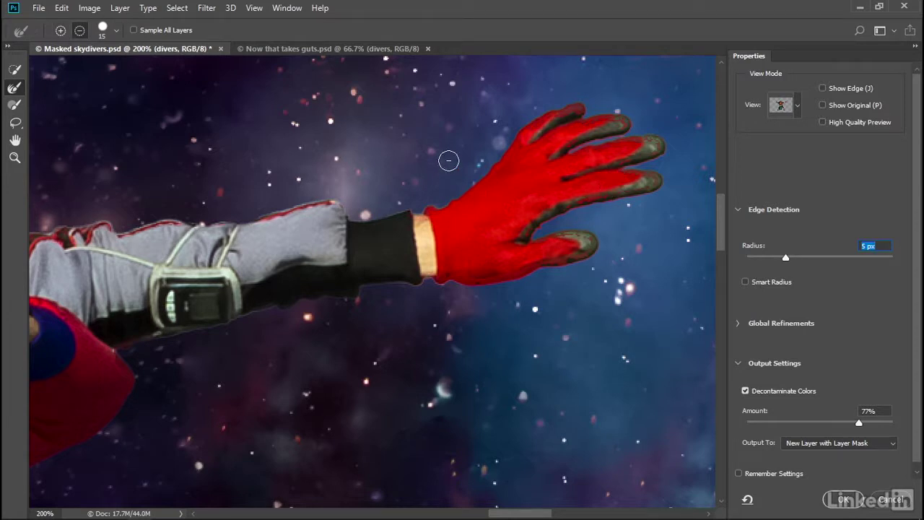
{"action": "mouse_move", "coordinate": [569, 186]}
{"action": "left_mouse_down"}
{"action": "mouse_move", "coordinate": [605, 189]}
{"action": "mouse_move", "coordinate": [551, 200]}
{"action": "mouse_move", "coordinate": [508, 248]}
{"action": "left_mouse_up"}
{"action": "left_click_drag", "start_coordinate": [649, 148], "coordinate": [582, 164]}
{"action": "left_click_drag", "start_coordinate": [621, 126], "coordinate": [564, 131]}
{"action": "left_click_drag", "start_coordinate": [579, 249], "coordinate": [570, 250]}
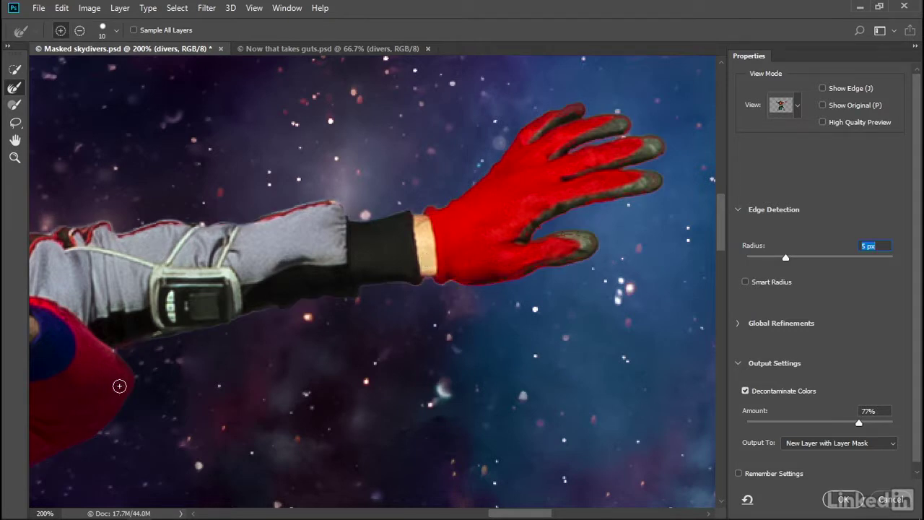
Refine the small leftover sky patch beside the dark red strap at the front diver's side with the Refine Edge Brush
{"action": "key", "text": "alt"}
{"action": "mouse_move", "coordinate": [125, 377]}
{"action": "left_mouse_down"}
{"action": "mouse_move", "coordinate": [398, 282]}
{"action": "mouse_move", "coordinate": [411, 167]}
{"action": "mouse_move", "coordinate": [412, 185]}
{"action": "left_mouse_up"}
{"action": "key", "text": "alt"}
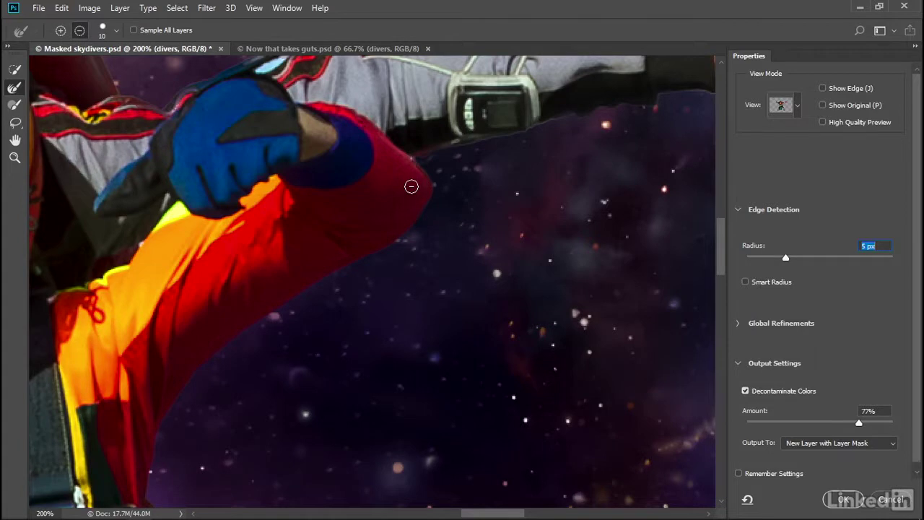
{"action": "left_click_drag", "start_coordinate": [120, 368], "coordinate": [401, 176]}
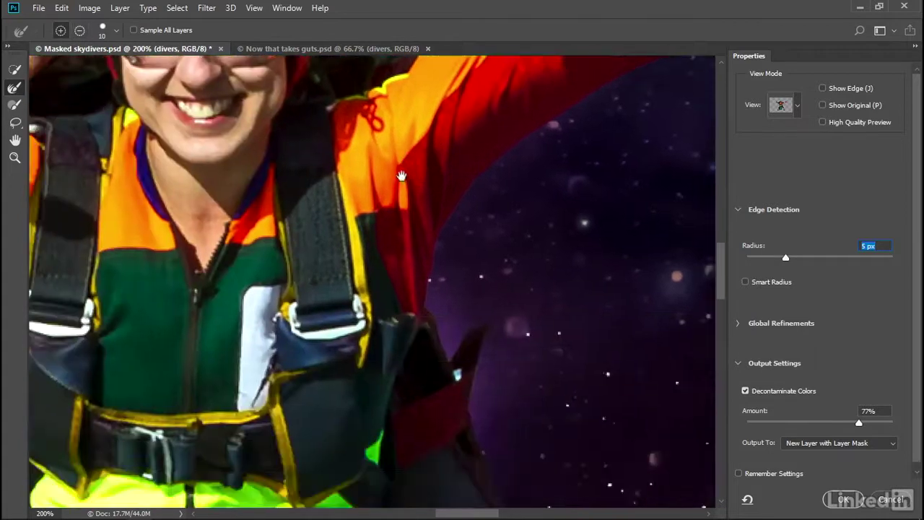
{"action": "left_click_drag", "start_coordinate": [331, 416], "coordinate": [317, 218]}
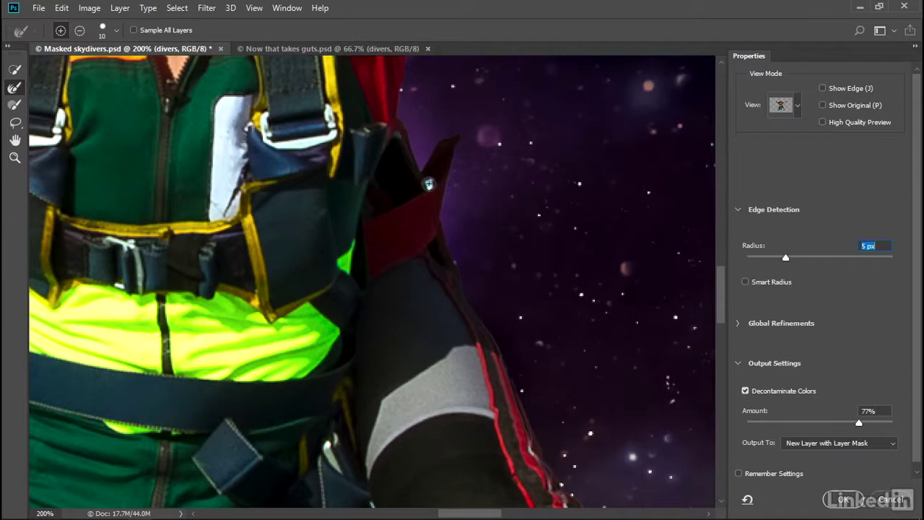
{"action": "left_click", "coordinate": [429, 185]}
{"action": "left_click_drag", "start_coordinate": [425, 436], "coordinate": [332, 86]}
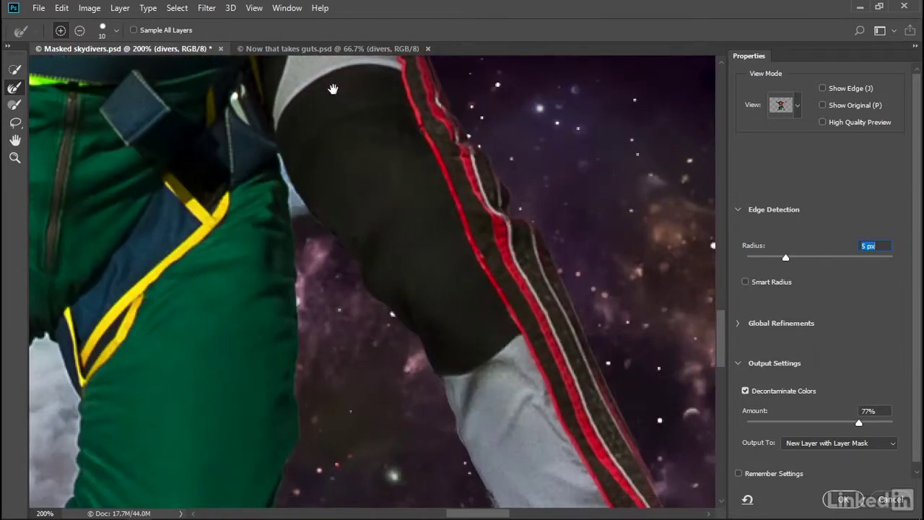
Brush away the leftover cloudy sky between the front diver's green legs with the Refine Edge Brush enlarged to size 30
{"action": "left_click_drag", "start_coordinate": [466, 431], "coordinate": [272, 27]}
{"action": "left_click_drag", "start_coordinate": [101, 194], "coordinate": [390, 470]}
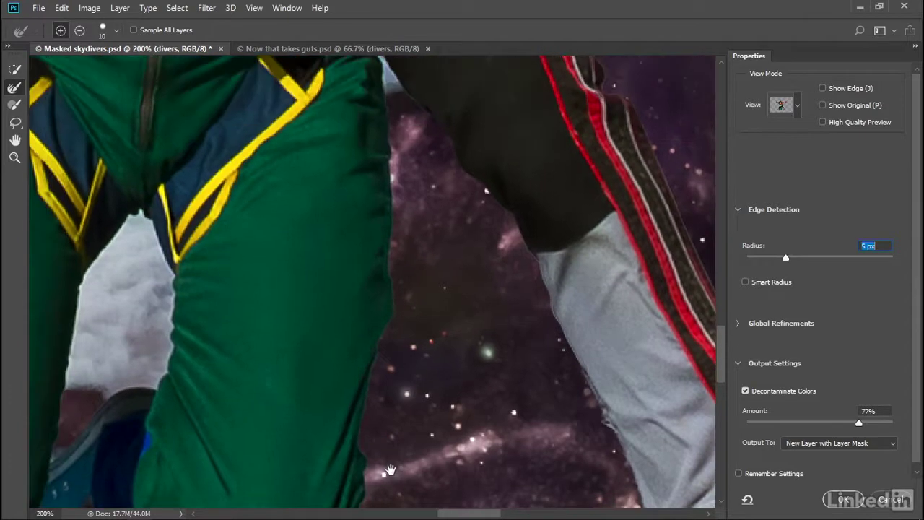
{"action": "mouse_move", "coordinate": [352, 91]}
{"action": "left_mouse_down"}
{"action": "mouse_move", "coordinate": [367, 288]}
{"action": "mouse_move", "coordinate": [393, 241]}
{"action": "mouse_move", "coordinate": [399, 265]}
{"action": "mouse_move", "coordinate": [394, 243]}
{"action": "left_mouse_up"}
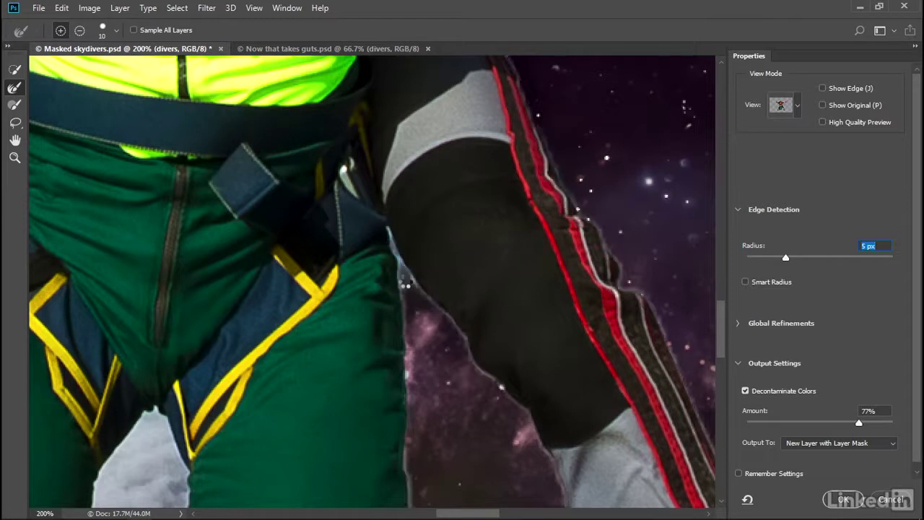
{"action": "left_click_drag", "start_coordinate": [144, 450], "coordinate": [314, 143]}
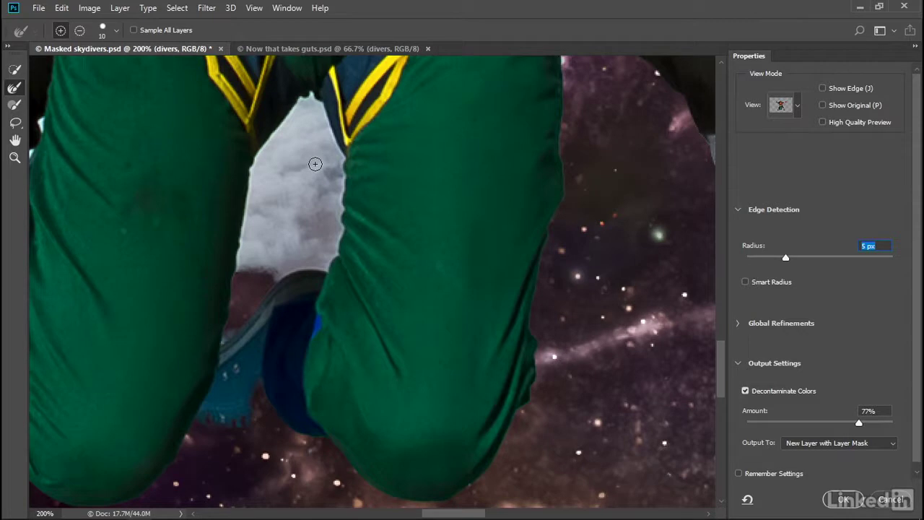
{"action": "key", "text": "bracketright"}
{"action": "key", "text": "bracketright"}
{"action": "mouse_move", "coordinate": [299, 174]}
{"action": "left_mouse_down"}
{"action": "mouse_move", "coordinate": [322, 234]}
{"action": "mouse_move", "coordinate": [321, 260]}
{"action": "mouse_move", "coordinate": [327, 156]}
{"action": "mouse_move", "coordinate": [311, 110]}
{"action": "mouse_move", "coordinate": [270, 165]}
{"action": "mouse_move", "coordinate": [257, 267]}
{"action": "mouse_move", "coordinate": [315, 244]}
{"action": "mouse_move", "coordinate": [303, 151]}
{"action": "mouse_move", "coordinate": [265, 260]}
{"action": "left_mouse_up"}
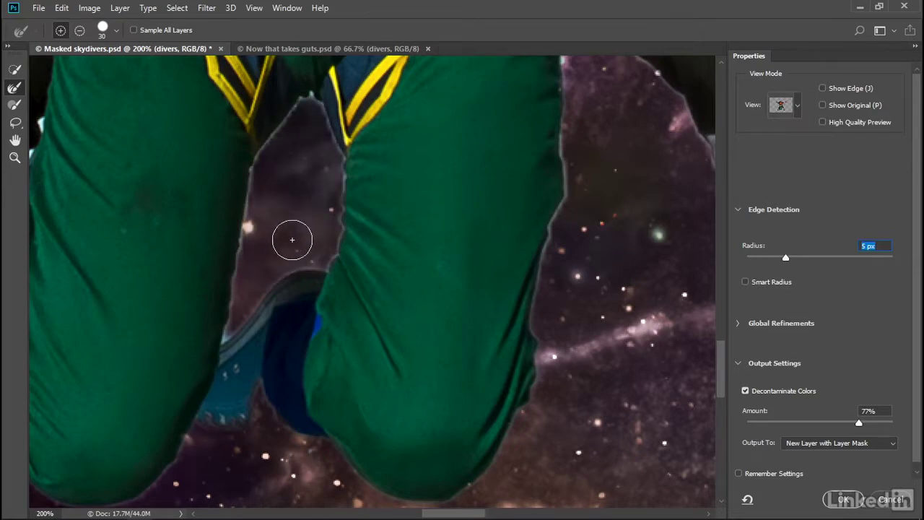
Remove the small sky remnant behind the rear diver's bent knee with the Refine Edge Brush, reducing it to size 20
{"action": "left_click_drag", "start_coordinate": [128, 300], "coordinate": [285, 135]}
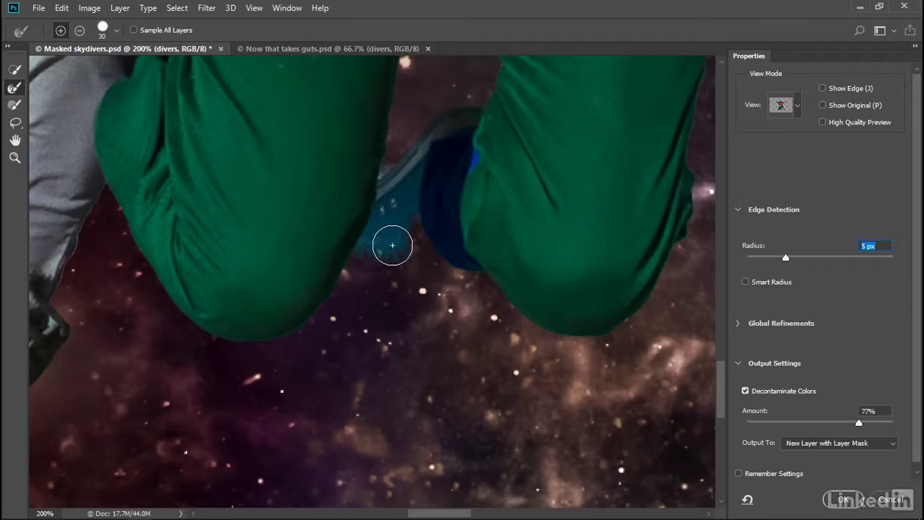
{"action": "mouse_move", "coordinate": [152, 244]}
{"action": "left_mouse_down"}
{"action": "mouse_move", "coordinate": [447, 307]}
{"action": "mouse_move", "coordinate": [442, 214]}
{"action": "left_mouse_up"}
{"action": "key", "text": "alt+space"}
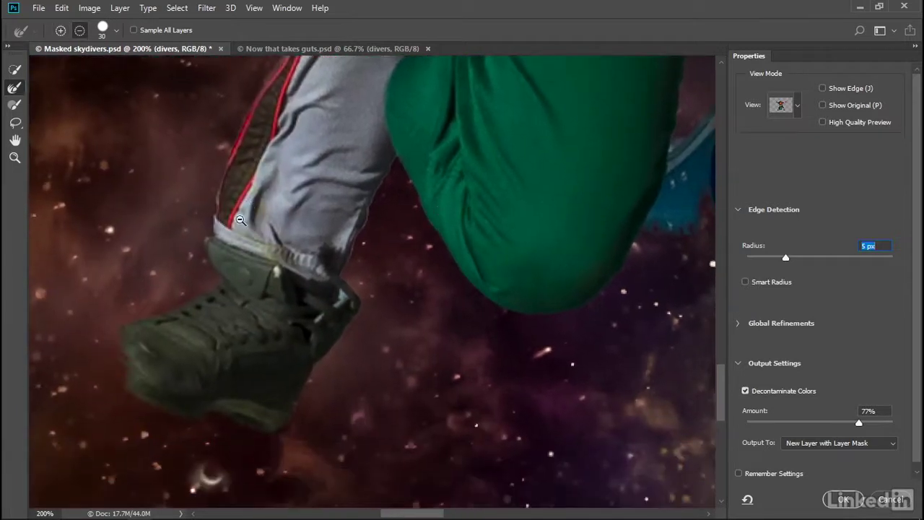
{"action": "left_click", "coordinate": [240, 221], "text": "alt"}
{"action": "left_click_drag", "start_coordinate": [300, 101], "coordinate": [270, 318]}
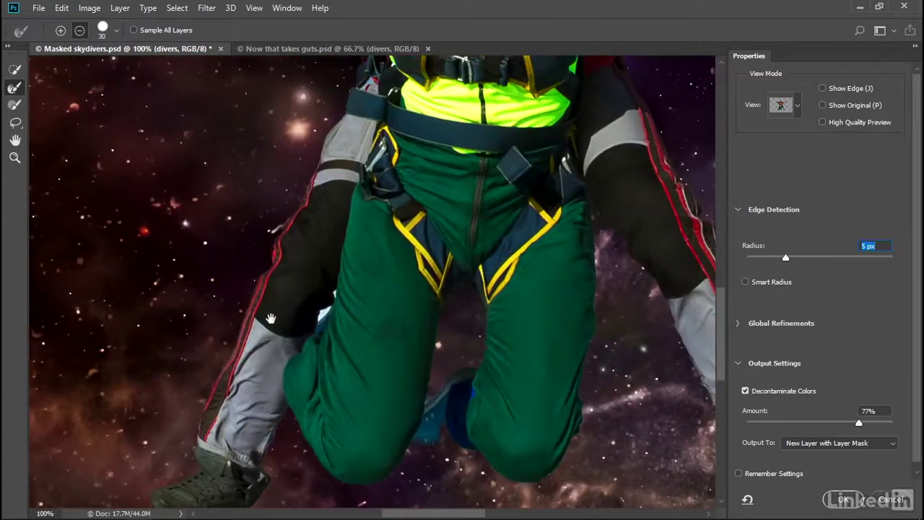
{"action": "key", "text": "bracketleft"}
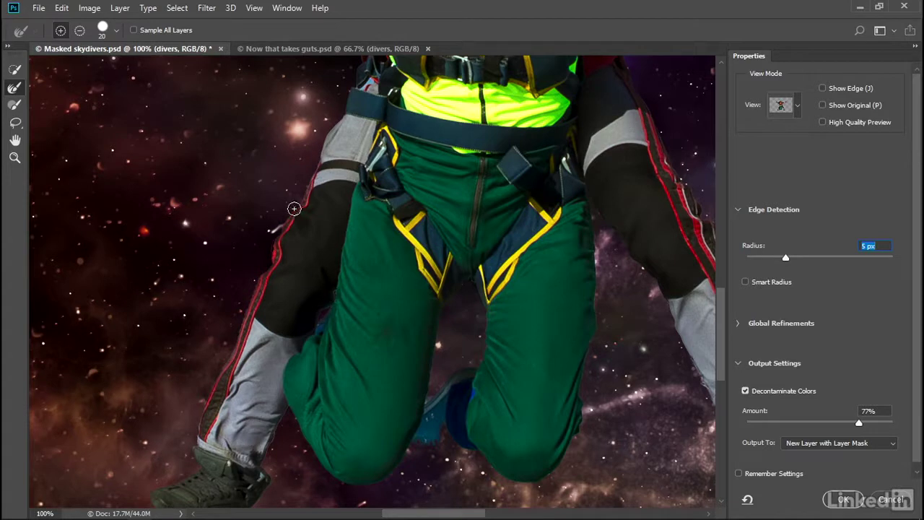
Apply the Select and Mask refinement, outputting it as a new layer with a layer mask
{"action": "left_click_drag", "start_coordinate": [324, 172], "coordinate": [288, 439]}
{"action": "left_click_drag", "start_coordinate": [231, 278], "coordinate": [295, 378]}
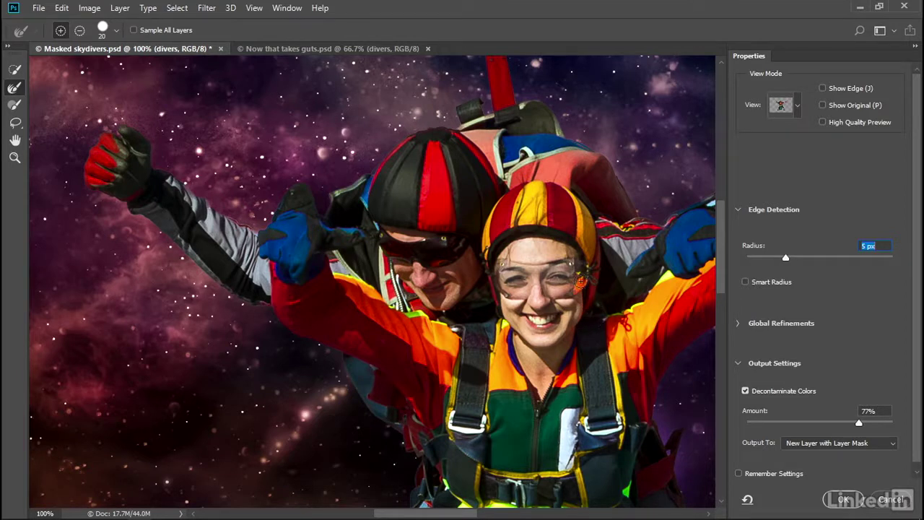
{"action": "left_click", "coordinate": [839, 500]}
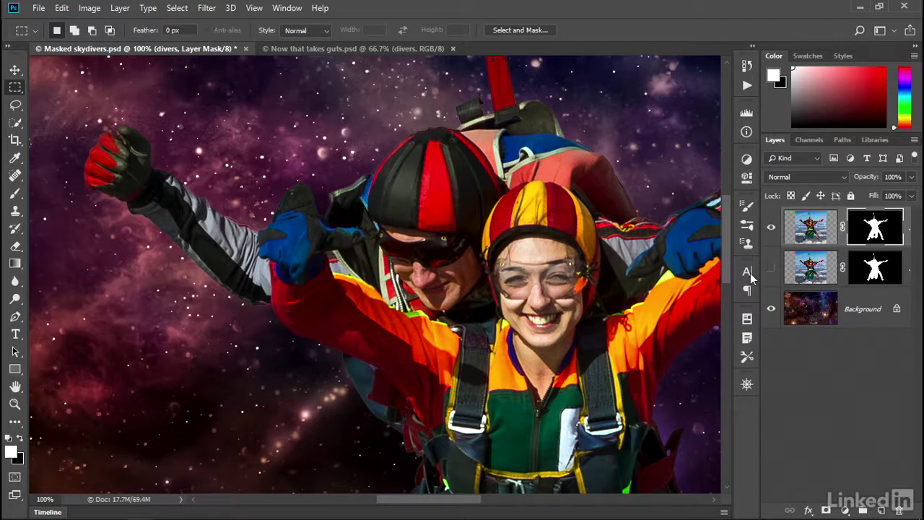
Temporarily disable the new layer's mask to examine the decontaminated pixels around the red glove, and enable it again
{"action": "left_click_drag", "start_coordinate": [664, 260], "coordinate": [205, 292]}
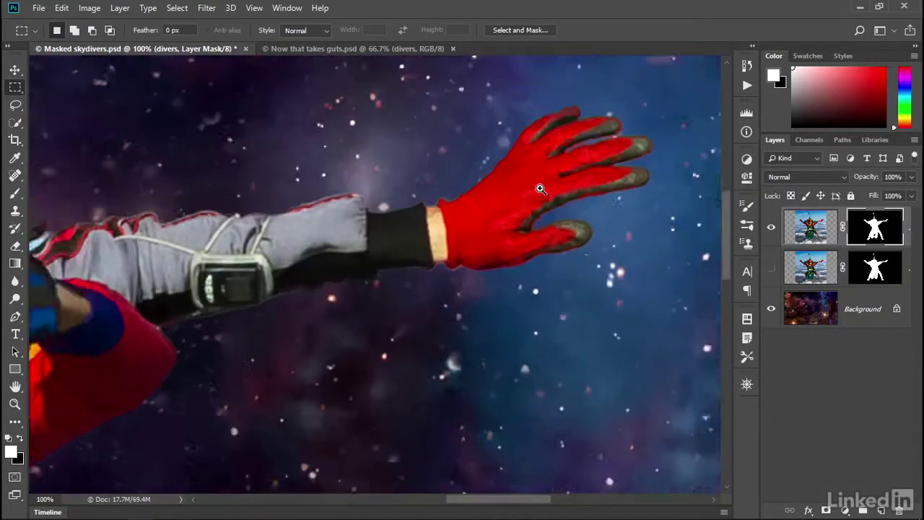
{"action": "left_click", "coordinate": [539, 187], "text": "ctrl"}
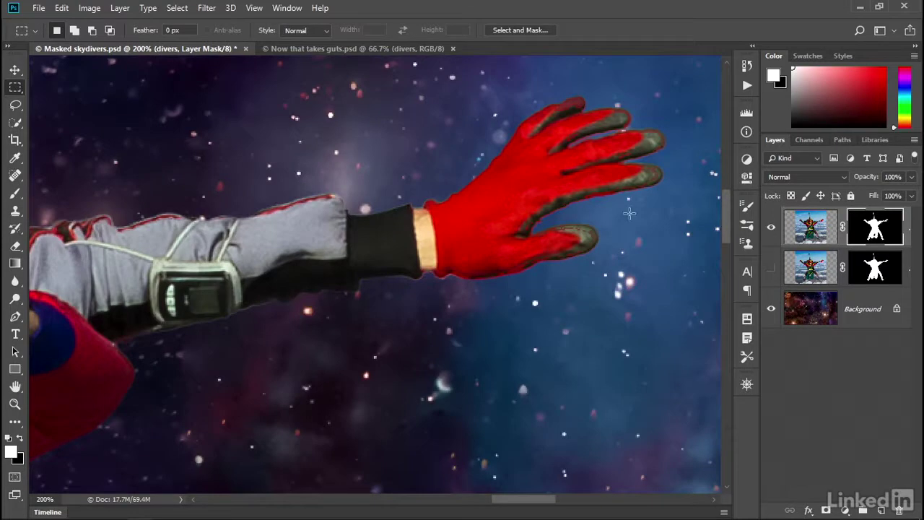
{"action": "left_click", "coordinate": [859, 234], "text": "shift"}
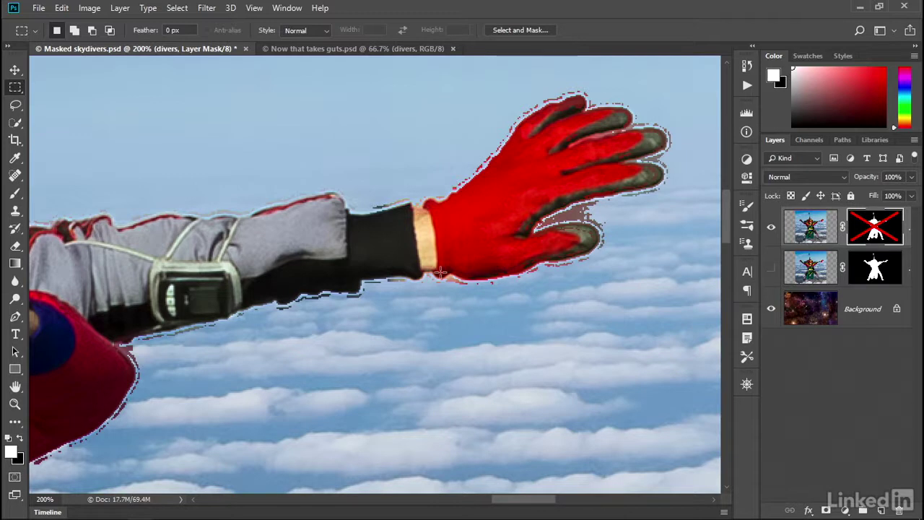
{"action": "left_click", "coordinate": [864, 232], "text": "shift"}
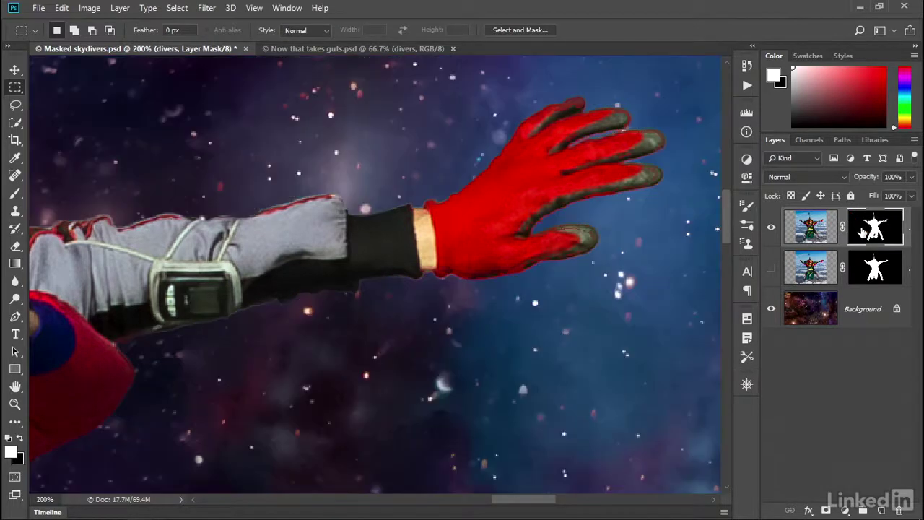
Compare the original and refined divers layers around the red glove, leaving only the refined one visible over the background
{"action": "left_click", "coordinate": [770, 269]}
{"action": "left_click", "coordinate": [770, 269]}
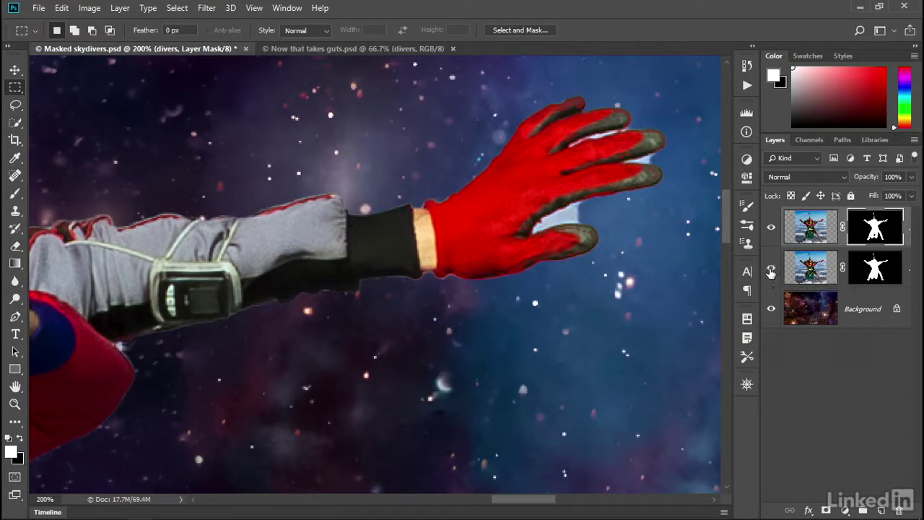
{"action": "left_click", "coordinate": [771, 229]}
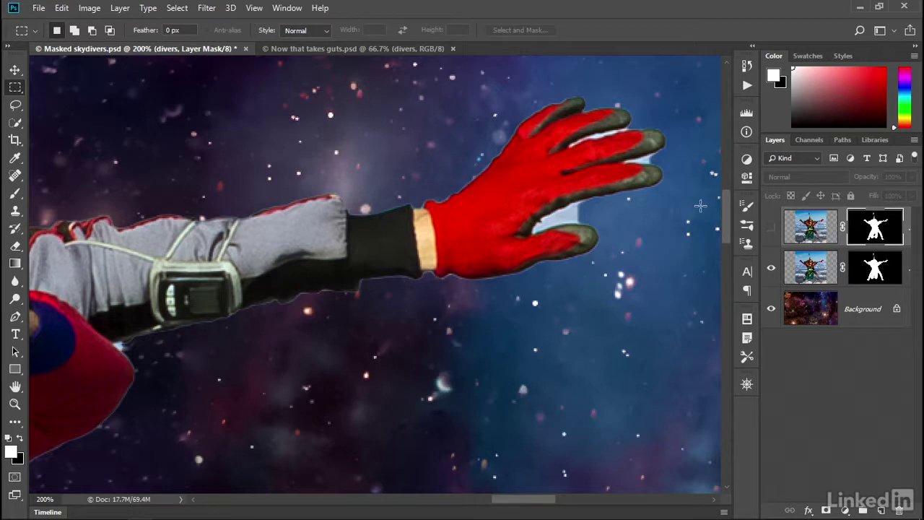
{"action": "left_click", "coordinate": [771, 230]}
{"action": "left_click", "coordinate": [771, 268]}
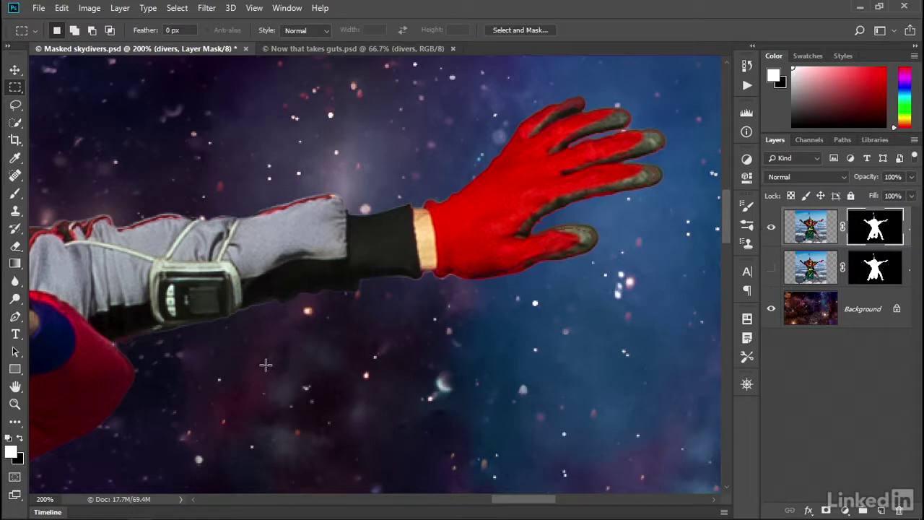
Paint white in the refined layer's mask with a 35 px brush at 100% hardness to restore the faded green boot
{"action": "scroll", "coordinate": [129, 322], "scroll_direction": "down", "scroll_amount": 3}
{"action": "left_click_drag", "start_coordinate": [107, 361], "coordinate": [403, 136]}
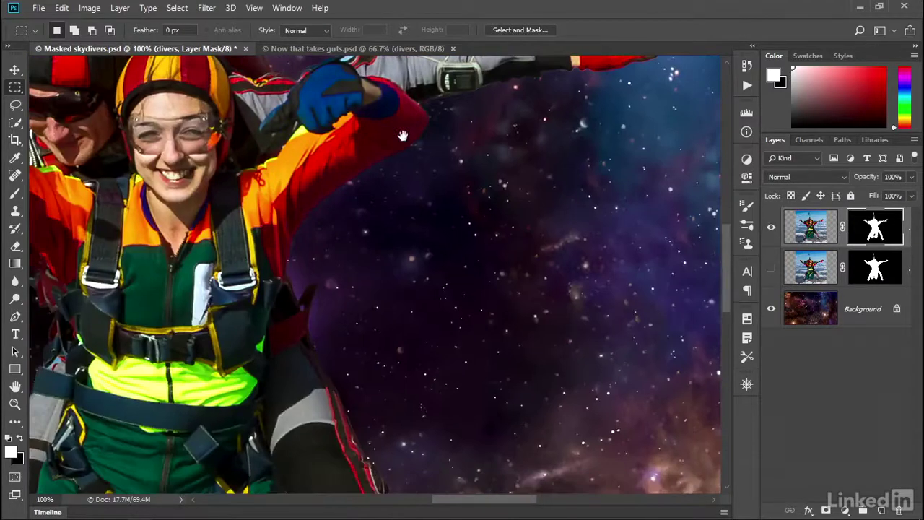
{"action": "left_click_drag", "start_coordinate": [202, 387], "coordinate": [213, 47]}
{"action": "left_click_drag", "start_coordinate": [289, 366], "coordinate": [256, 163]}
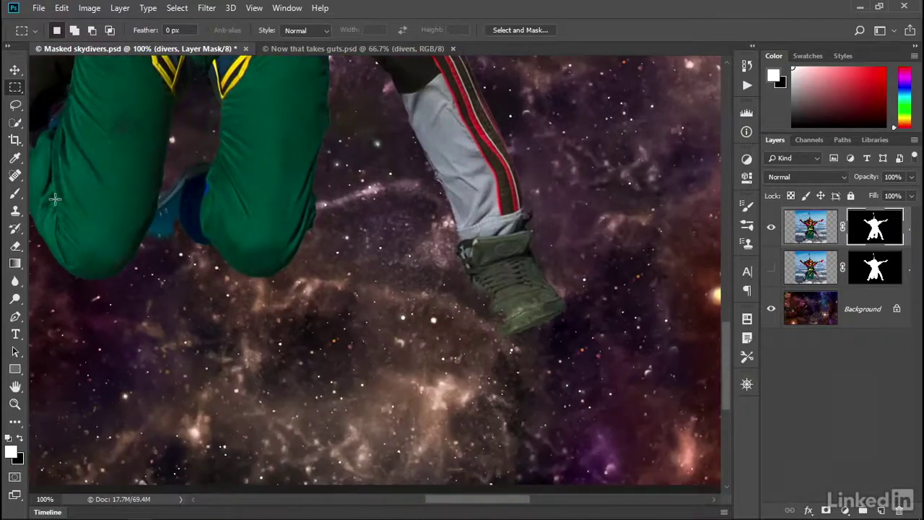
{"action": "left_click", "coordinate": [18, 195]}
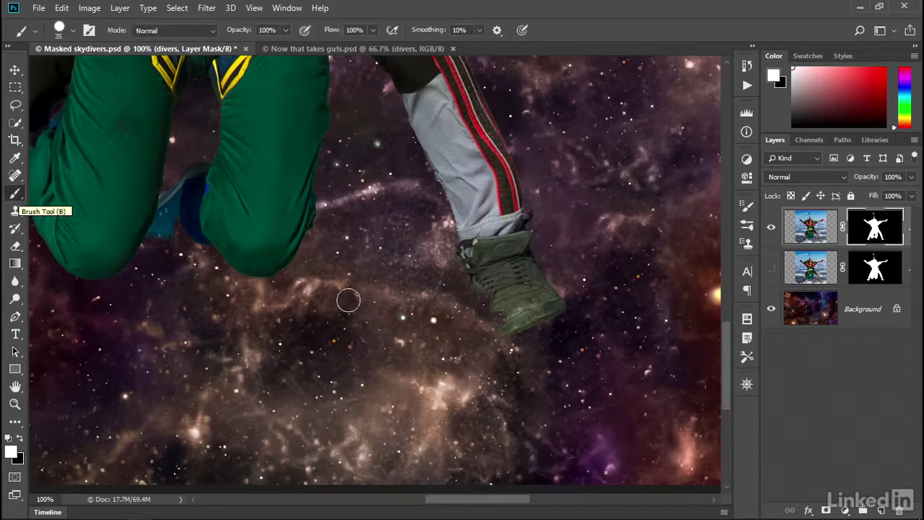
{"action": "right_click", "coordinate": [366, 237]}
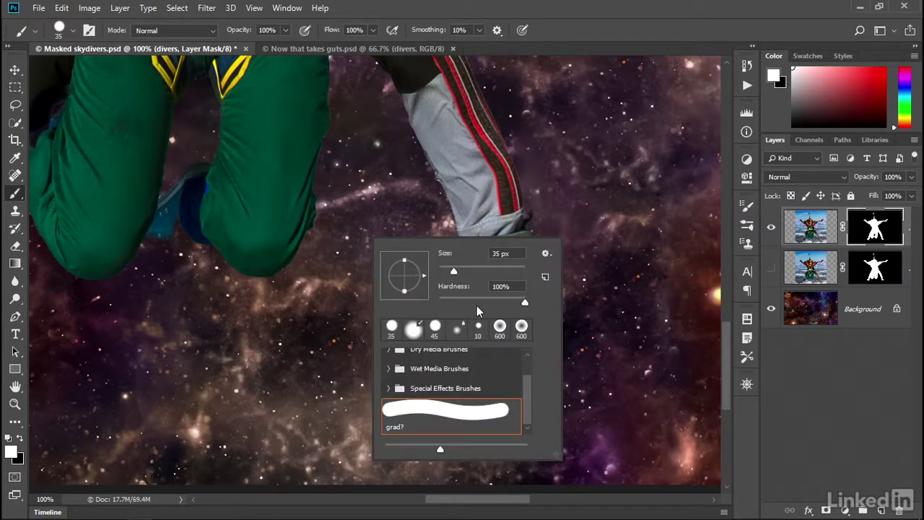
{"action": "key", "text": "Return"}
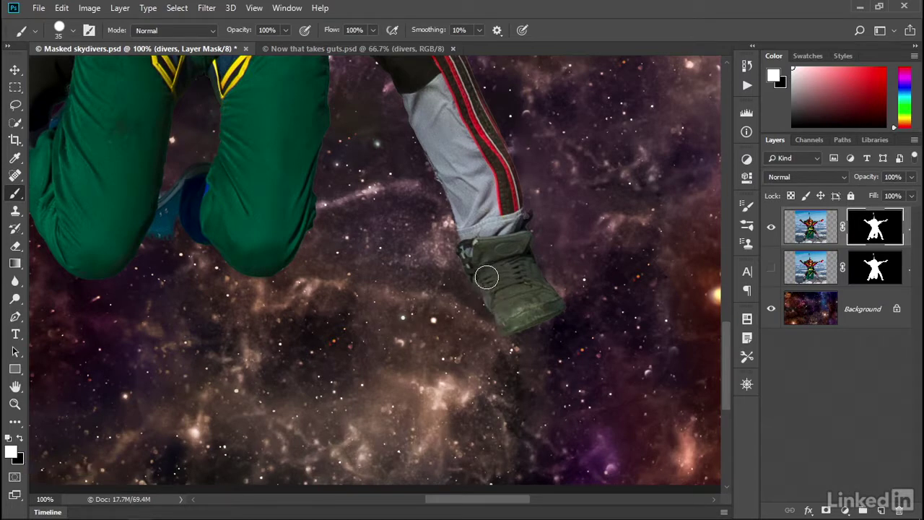
Paint white in the mask to restore the blue shoe between the knees and the rear diver's other boot
{"action": "mouse_move", "coordinate": [231, 279]}
{"action": "left_mouse_down"}
{"action": "mouse_move", "coordinate": [397, 309]}
{"action": "mouse_move", "coordinate": [448, 300]}
{"action": "mouse_move", "coordinate": [458, 332]}
{"action": "left_mouse_up"}
{"action": "mouse_move", "coordinate": [428, 287]}
{"action": "left_mouse_down"}
{"action": "mouse_move", "coordinate": [374, 282]}
{"action": "mouse_move", "coordinate": [434, 285]}
{"action": "mouse_move", "coordinate": [444, 239]}
{"action": "mouse_move", "coordinate": [437, 244]}
{"action": "left_mouse_up"}
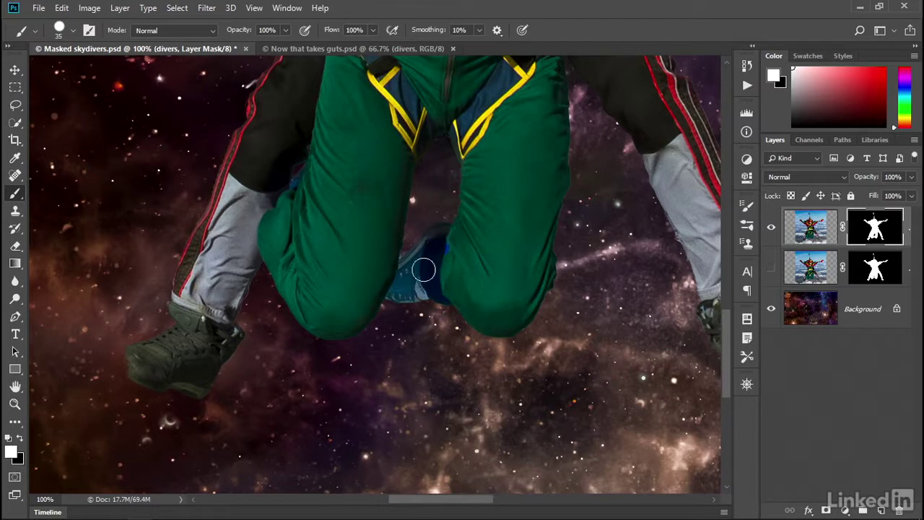
{"action": "mouse_move", "coordinate": [167, 376]}
{"action": "left_mouse_down"}
{"action": "mouse_move", "coordinate": [236, 342]}
{"action": "mouse_move", "coordinate": [231, 329]}
{"action": "mouse_move", "coordinate": [267, 340]}
{"action": "mouse_move", "coordinate": [319, 296]}
{"action": "left_mouse_up"}
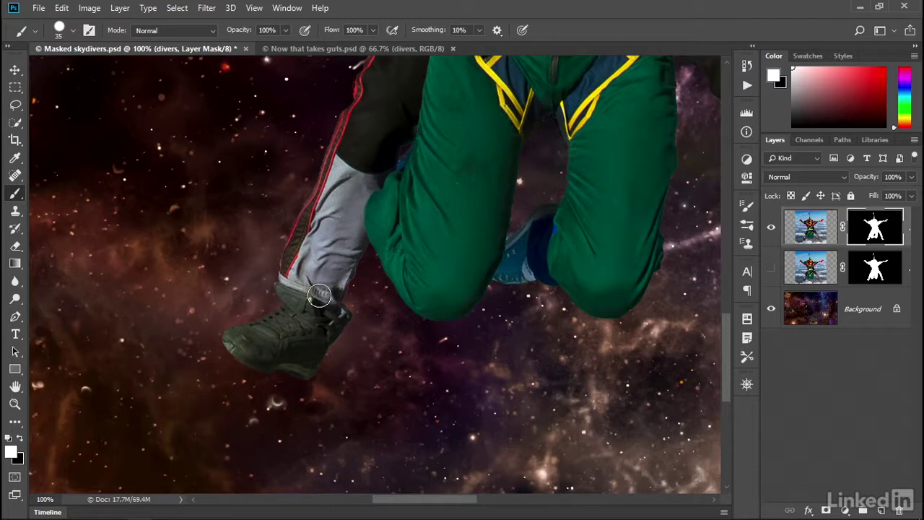
{"action": "left_click_drag", "start_coordinate": [306, 217], "coordinate": [311, 228]}
{"action": "key", "text": "ctrl+minus"}
{"action": "key", "text": "ctrl+minus"}
{"action": "key", "text": "ctrl+minus"}
{"action": "key", "text": "m"}
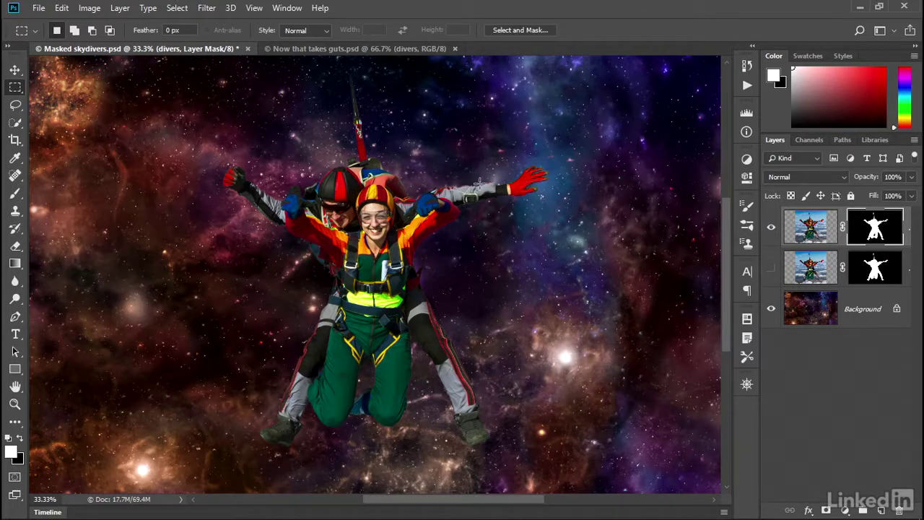
Set the refined divers layer's blend mode to Luminosity
{"action": "left_click", "coordinate": [815, 178]}
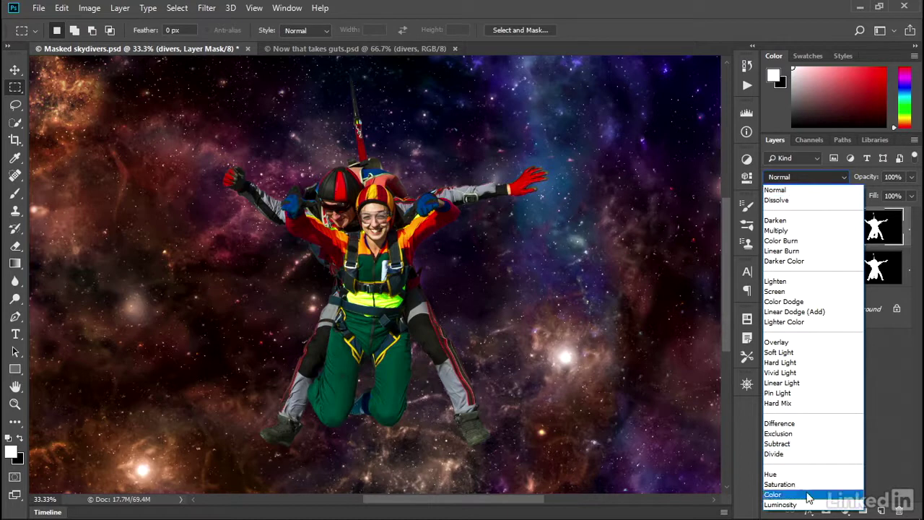
{"action": "left_click", "coordinate": [782, 505]}
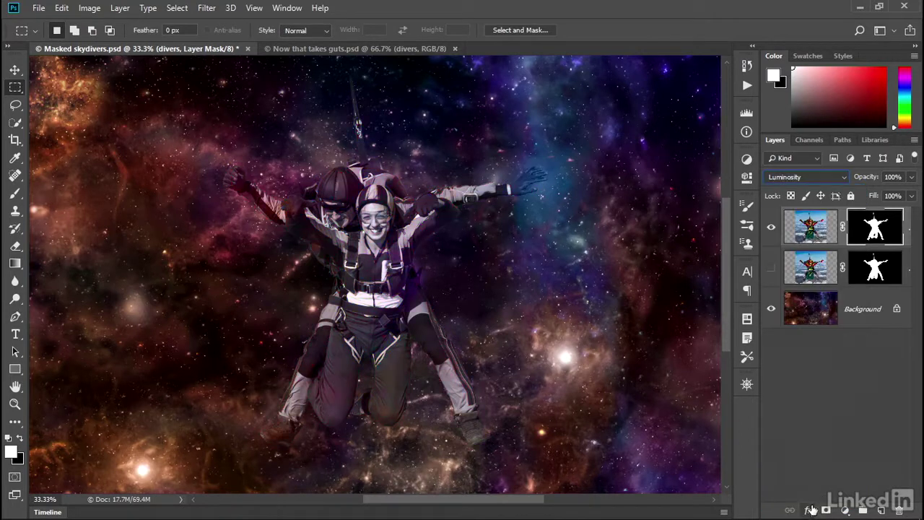
{"action": "key", "text": "ctrl+plus"}
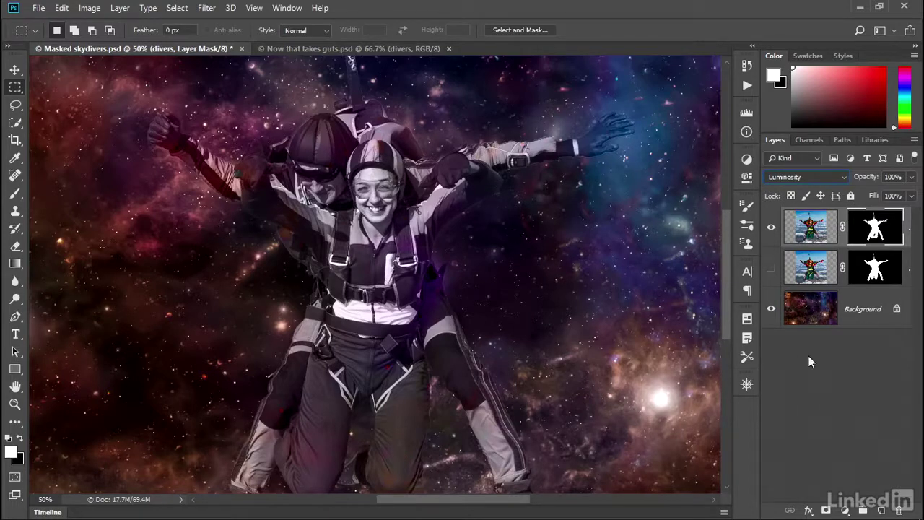
Add an Inner Bevel effect to the divers layer with size 10 px and angle 90°, and show the image full screen
{"action": "left_click", "coordinate": [808, 510]}
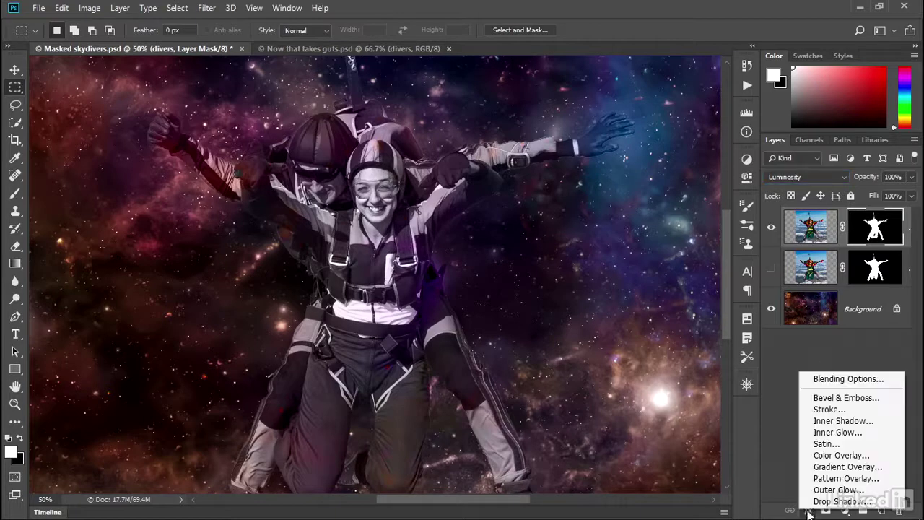
{"action": "left_click", "coordinate": [806, 398]}
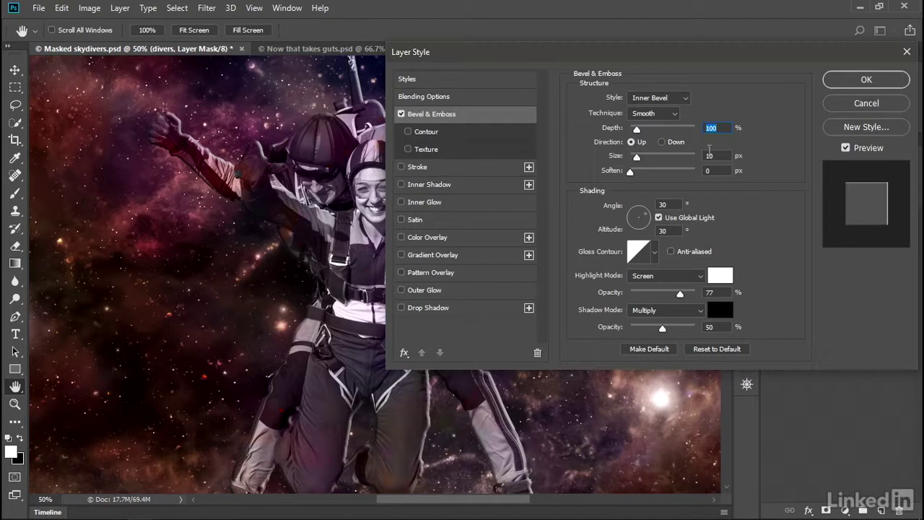
{"action": "left_click", "coordinate": [722, 154]}
{"action": "left_click", "coordinate": [665, 204]}
{"action": "type", "text": "90"}
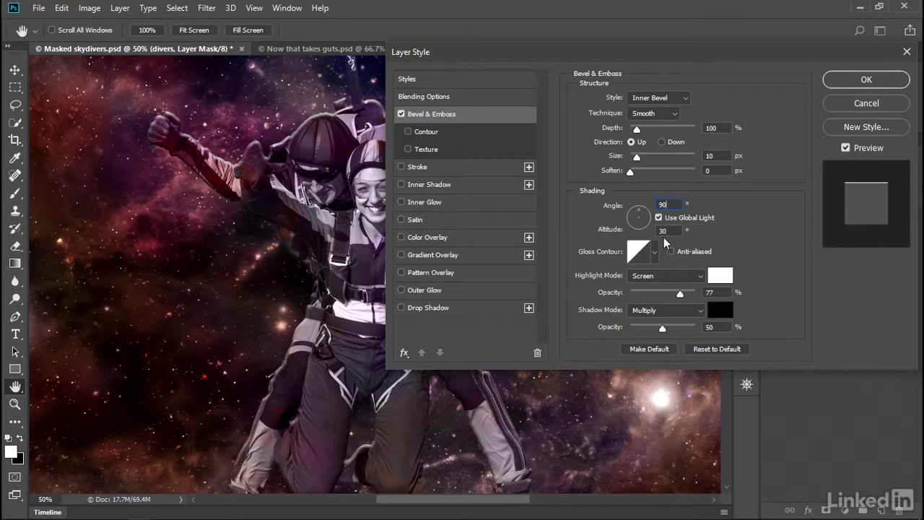
{"action": "left_click", "coordinate": [713, 293]}
{"action": "left_click", "coordinate": [839, 82]}
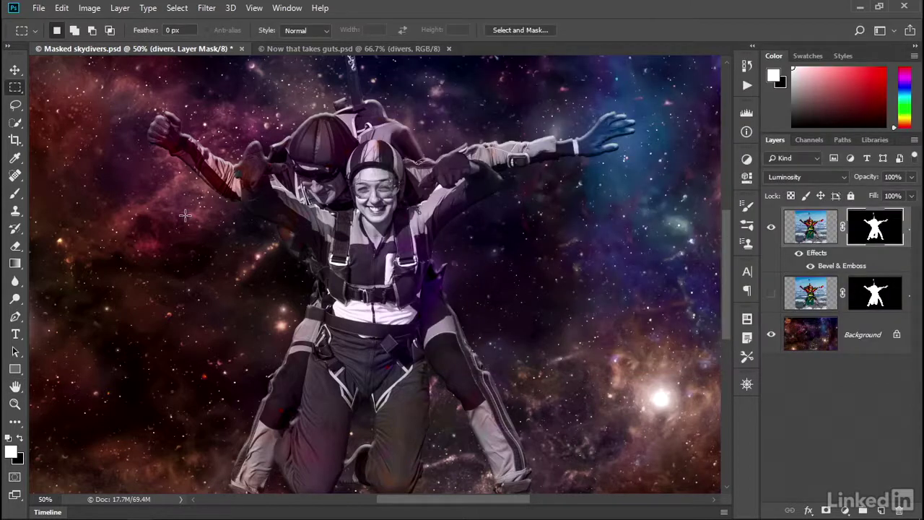
{"action": "key", "text": "f"}
{"action": "key", "text": "f"}
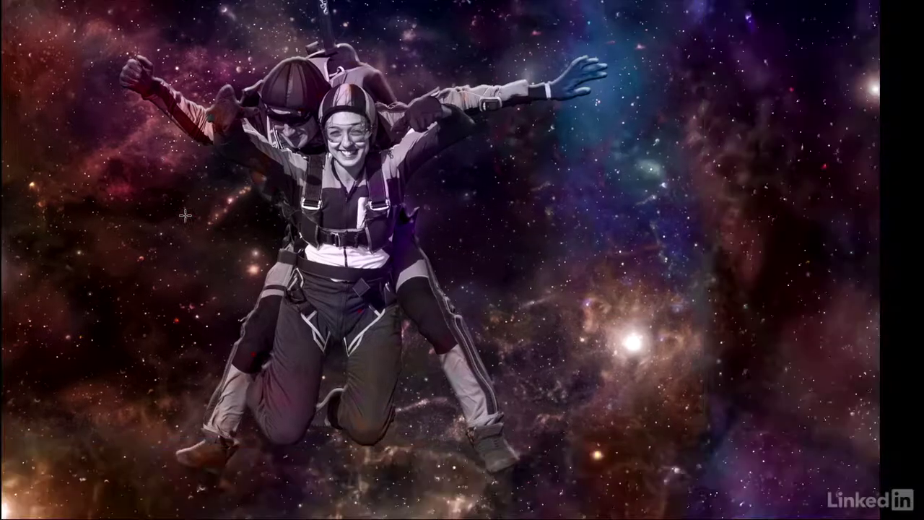